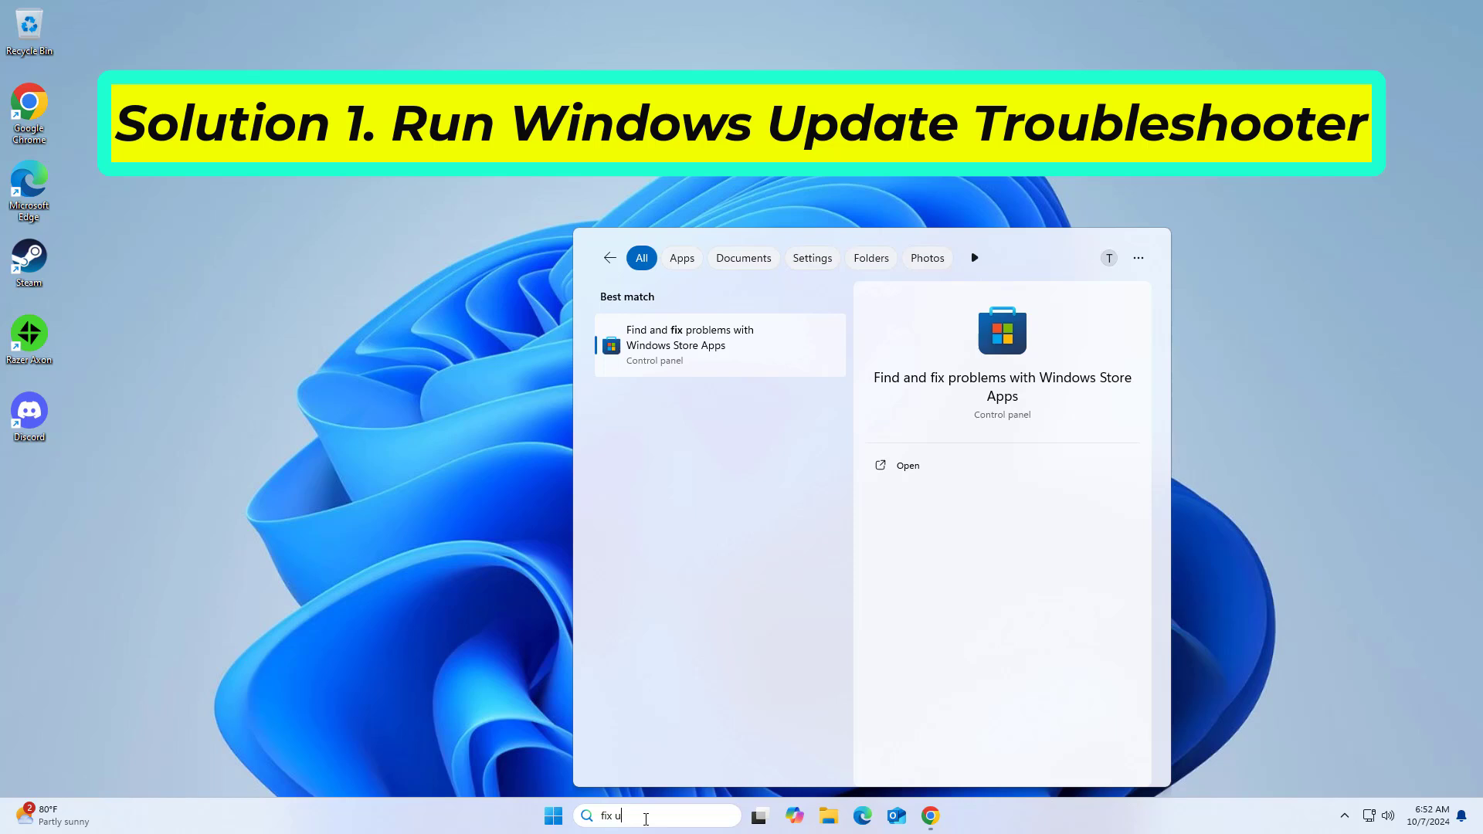
# Step: Search for "fix windows u" and run the Find and fix problems with Windows Update troubleshooter
pyautogui.write('windows')
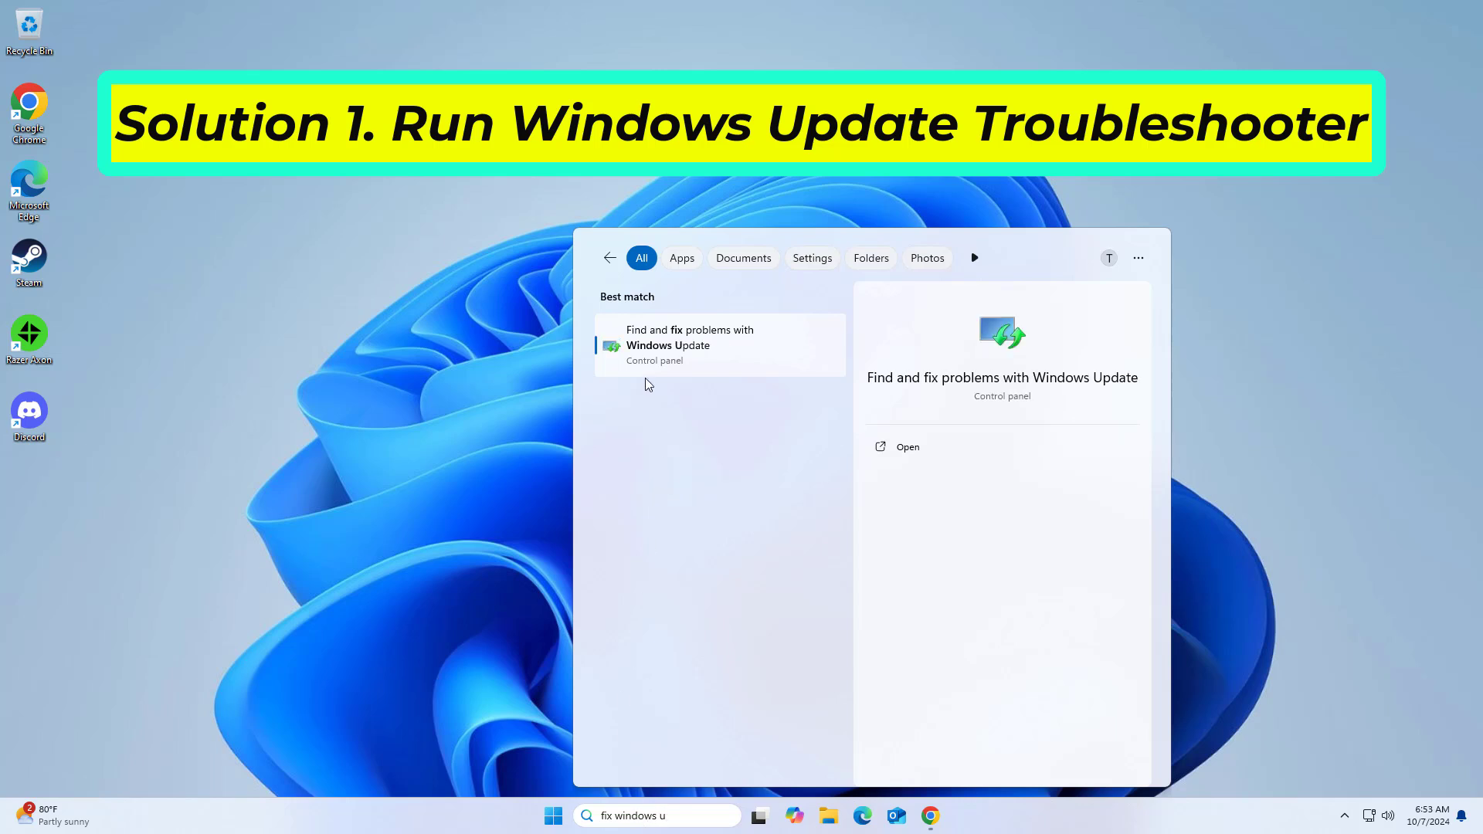
pyautogui.click(698, 342)
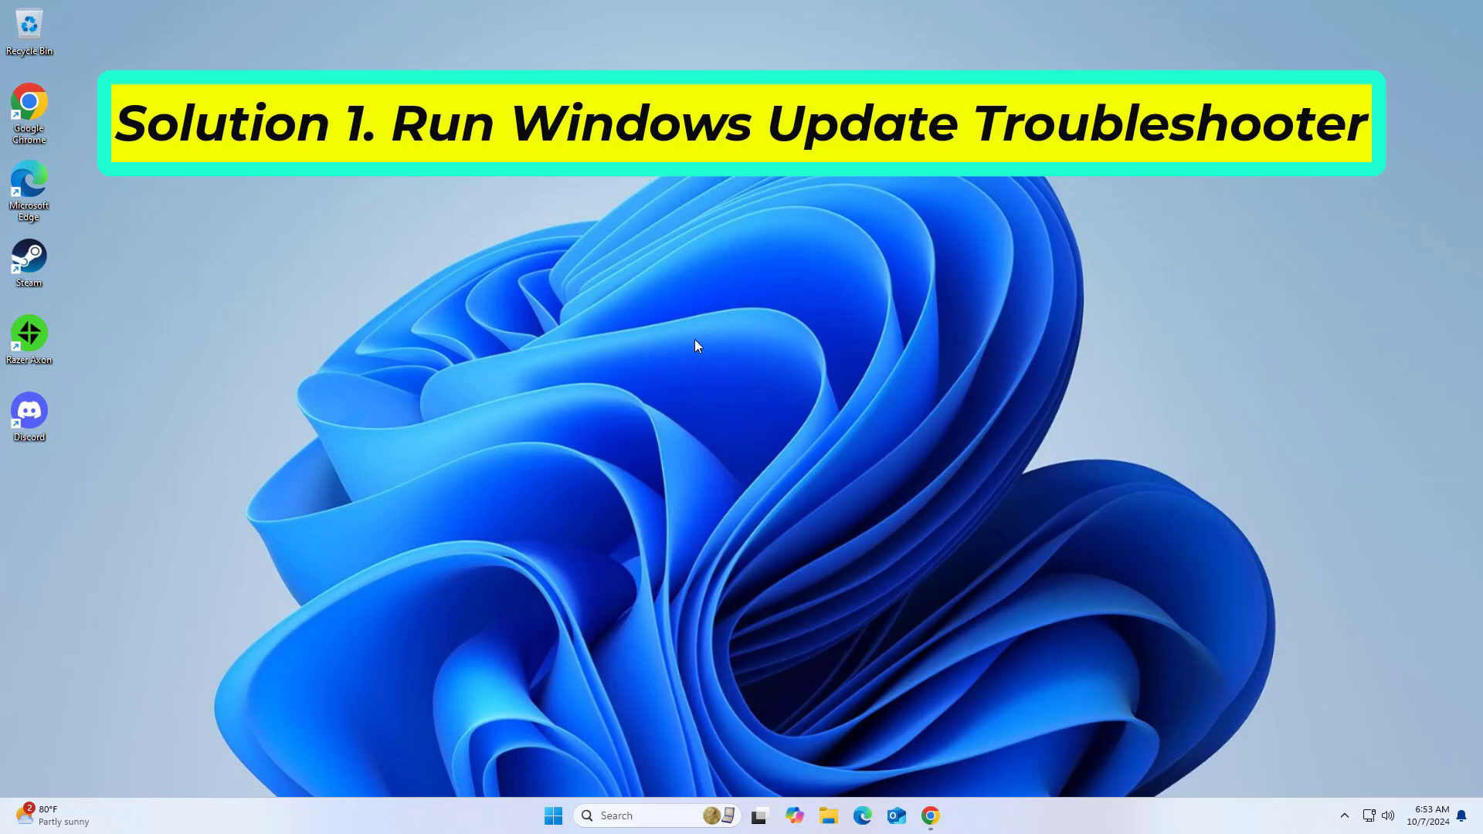
pyautogui.click(860, 550)
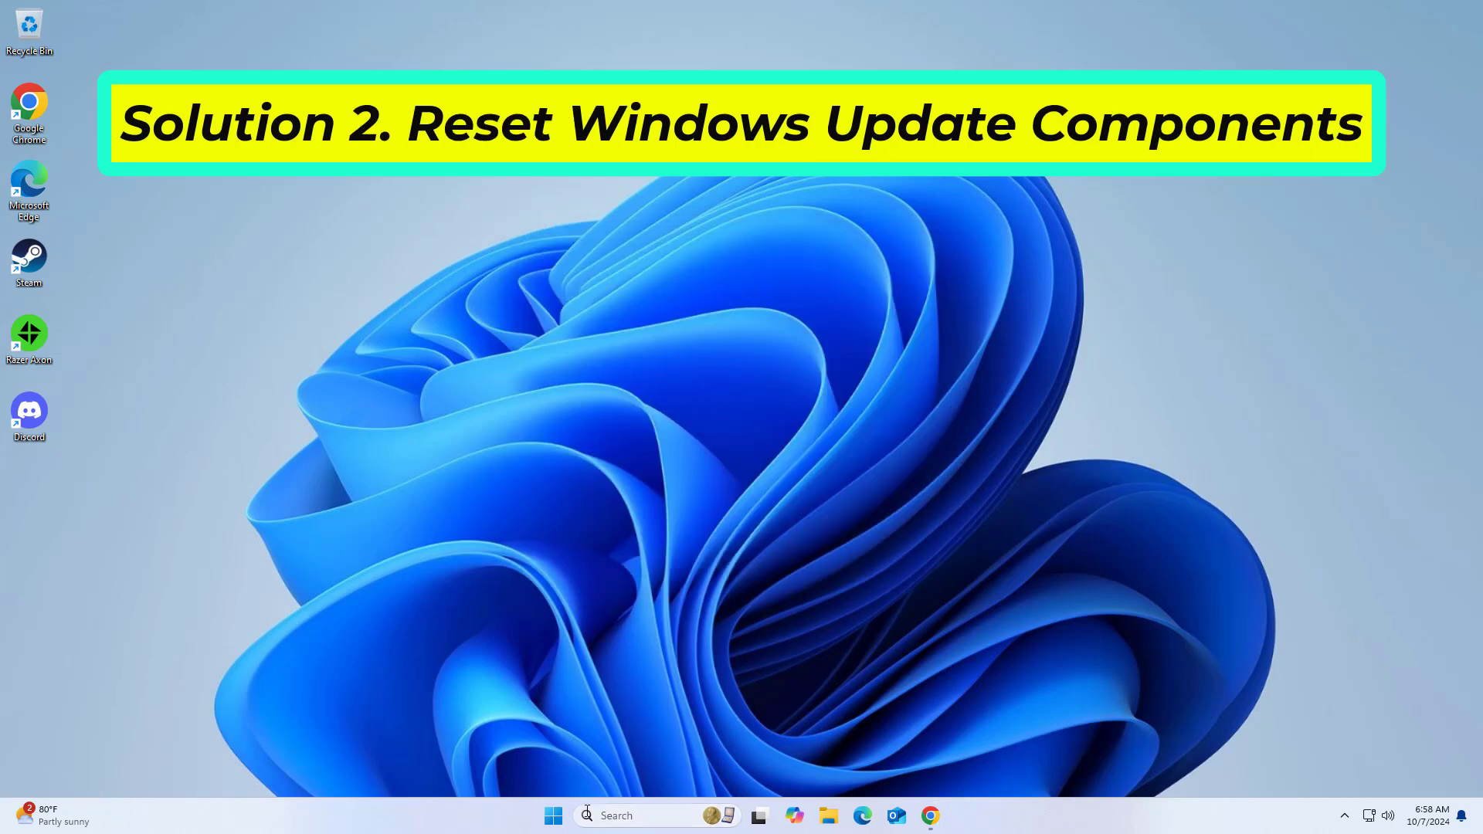
# Step: Search for Notepad, open it, and place its window restored in the middle of the desktop
pyautogui.click(587, 815)
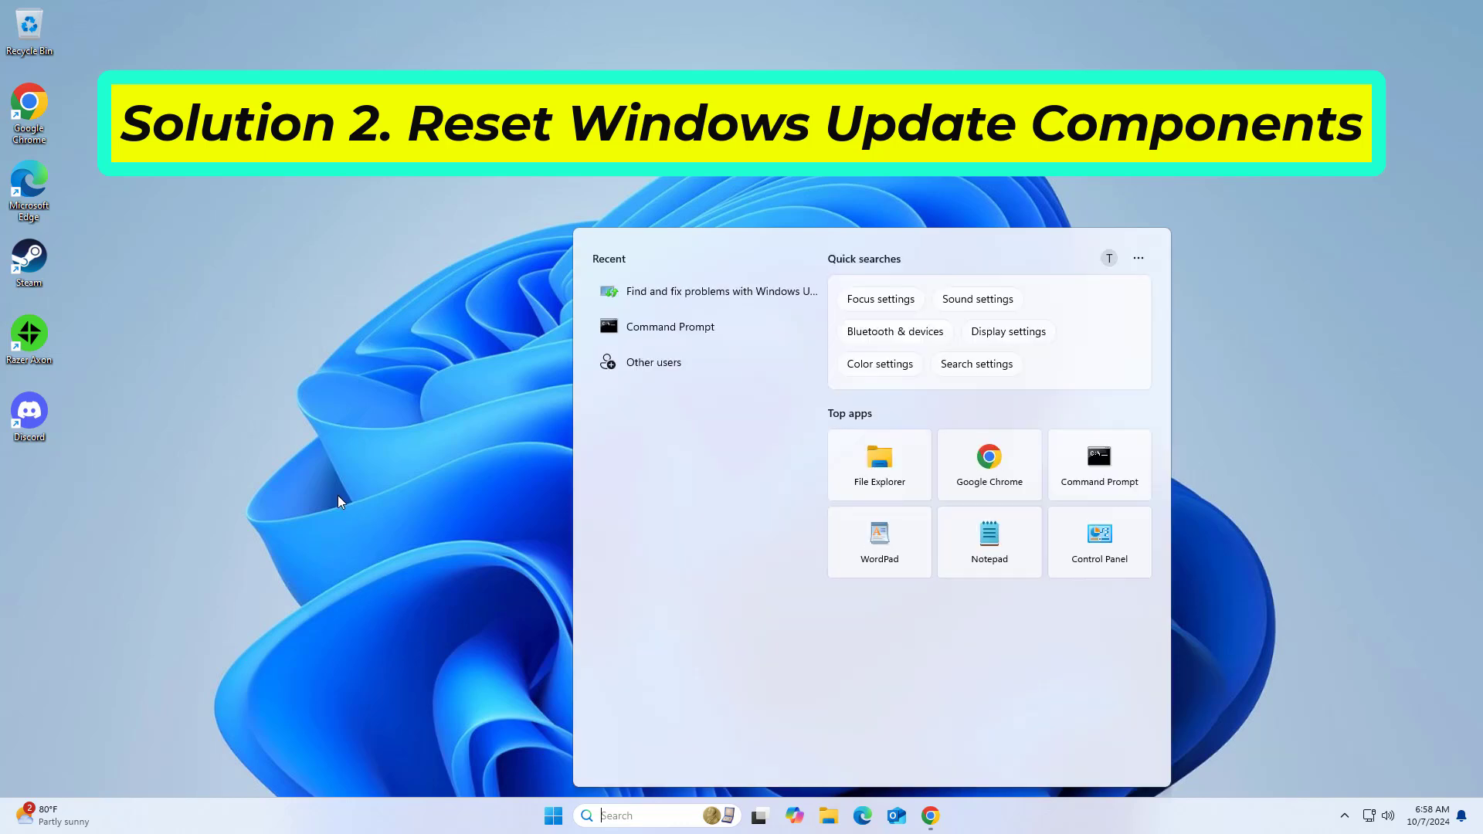
pyautogui.write('no')
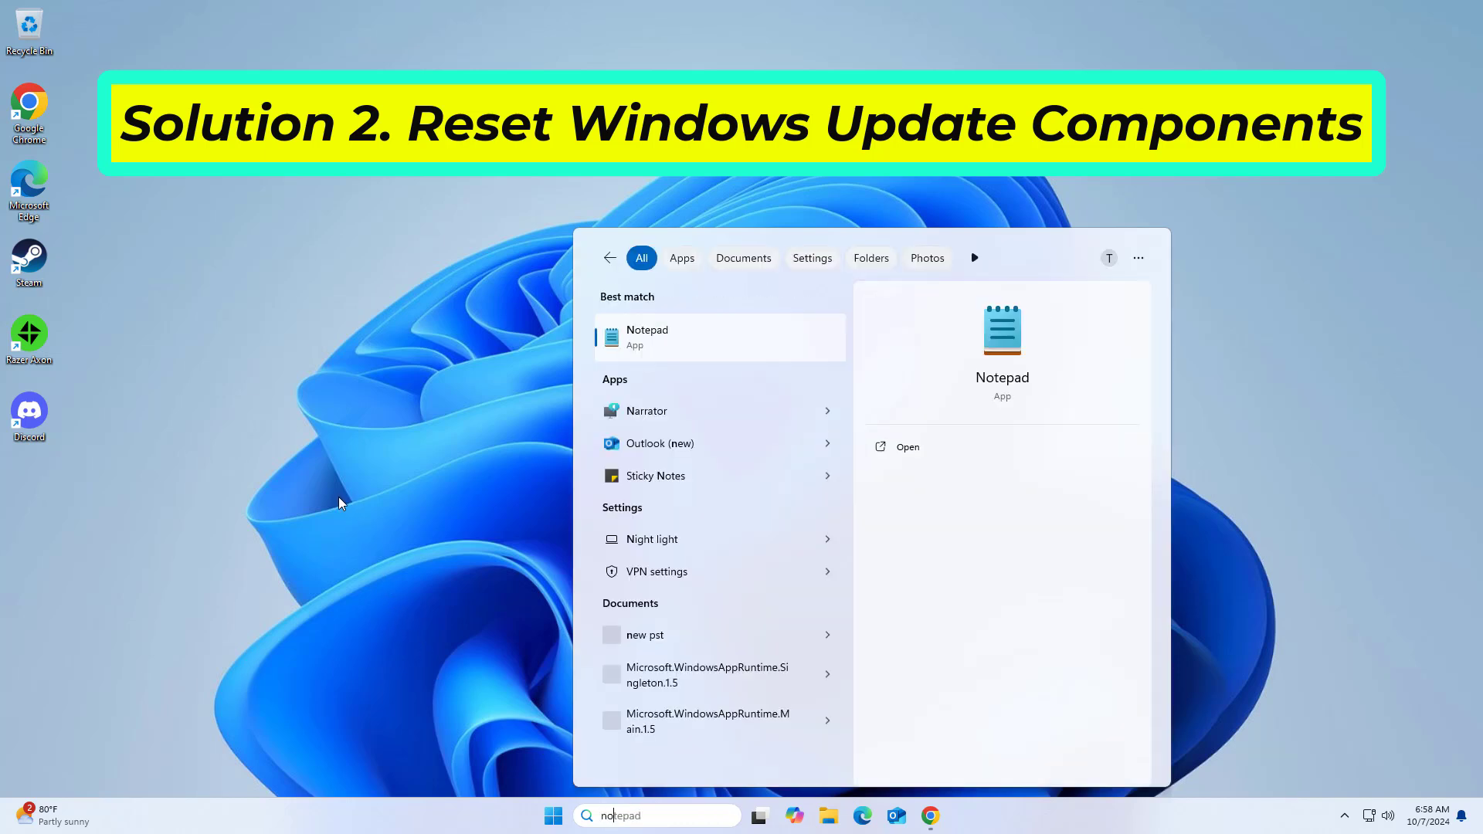
pyautogui.write('te')
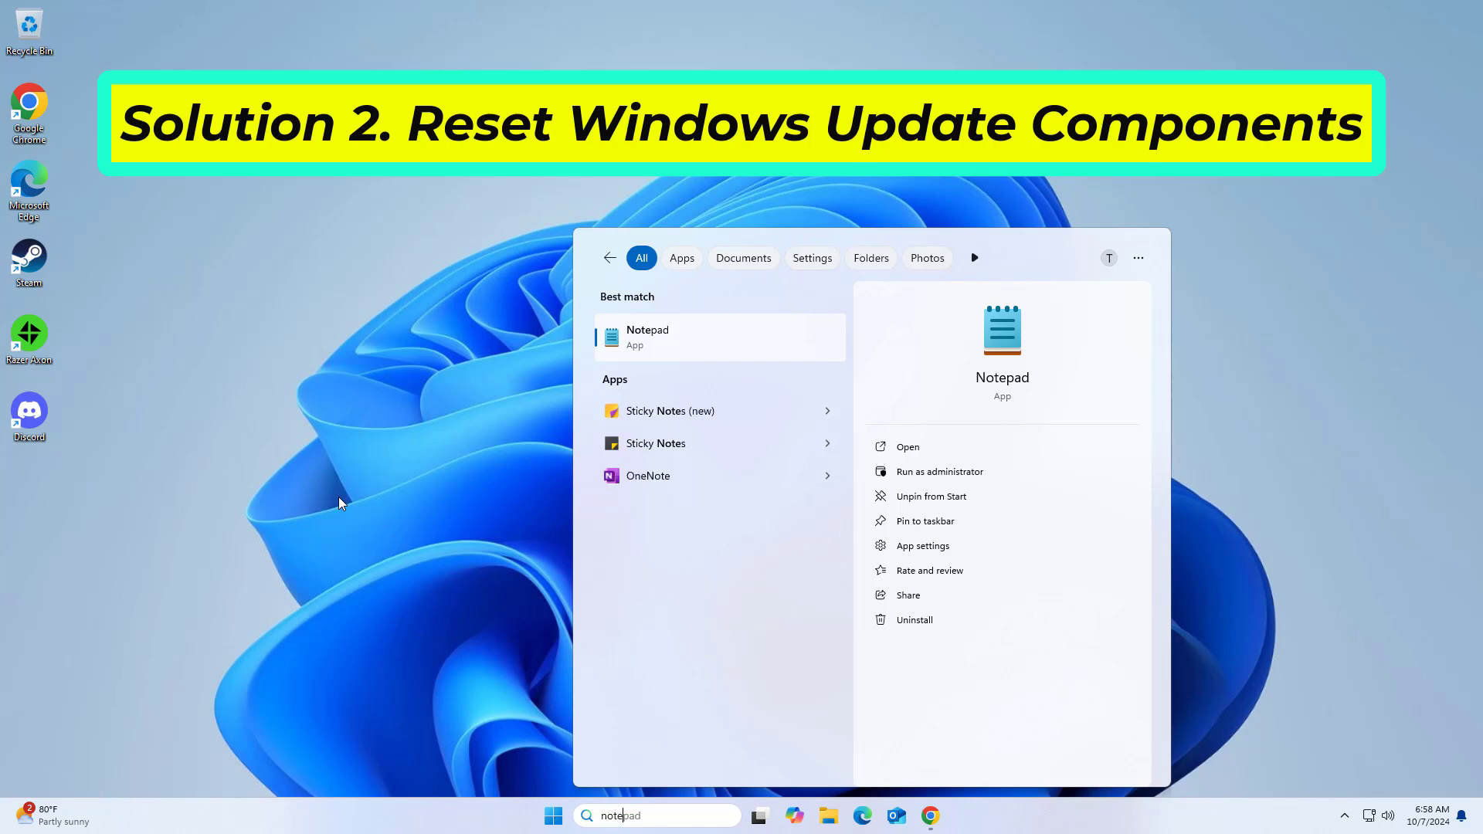
pyautogui.click(682, 336)
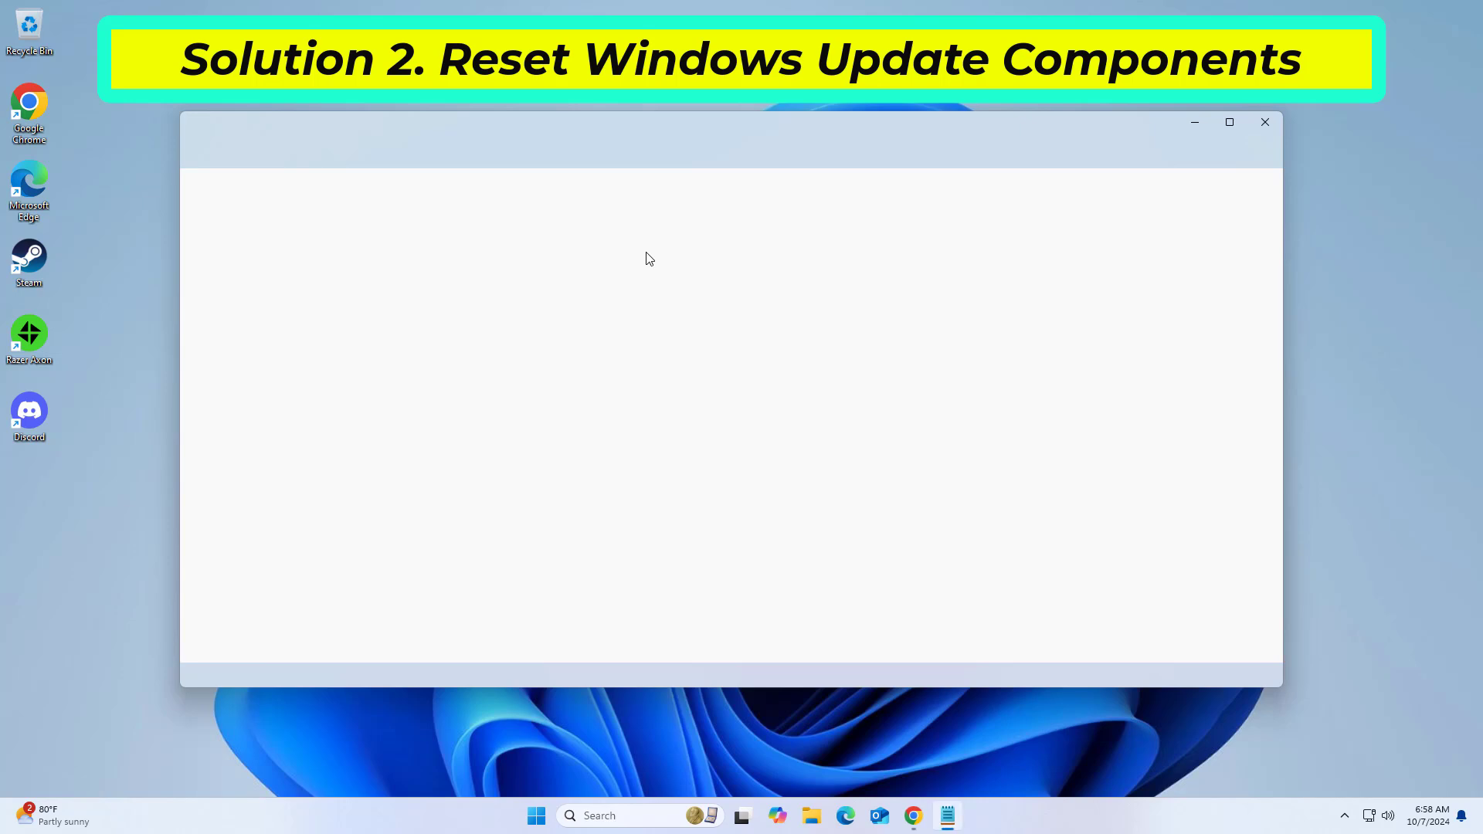
pyautogui.doubleClick(684, 121)
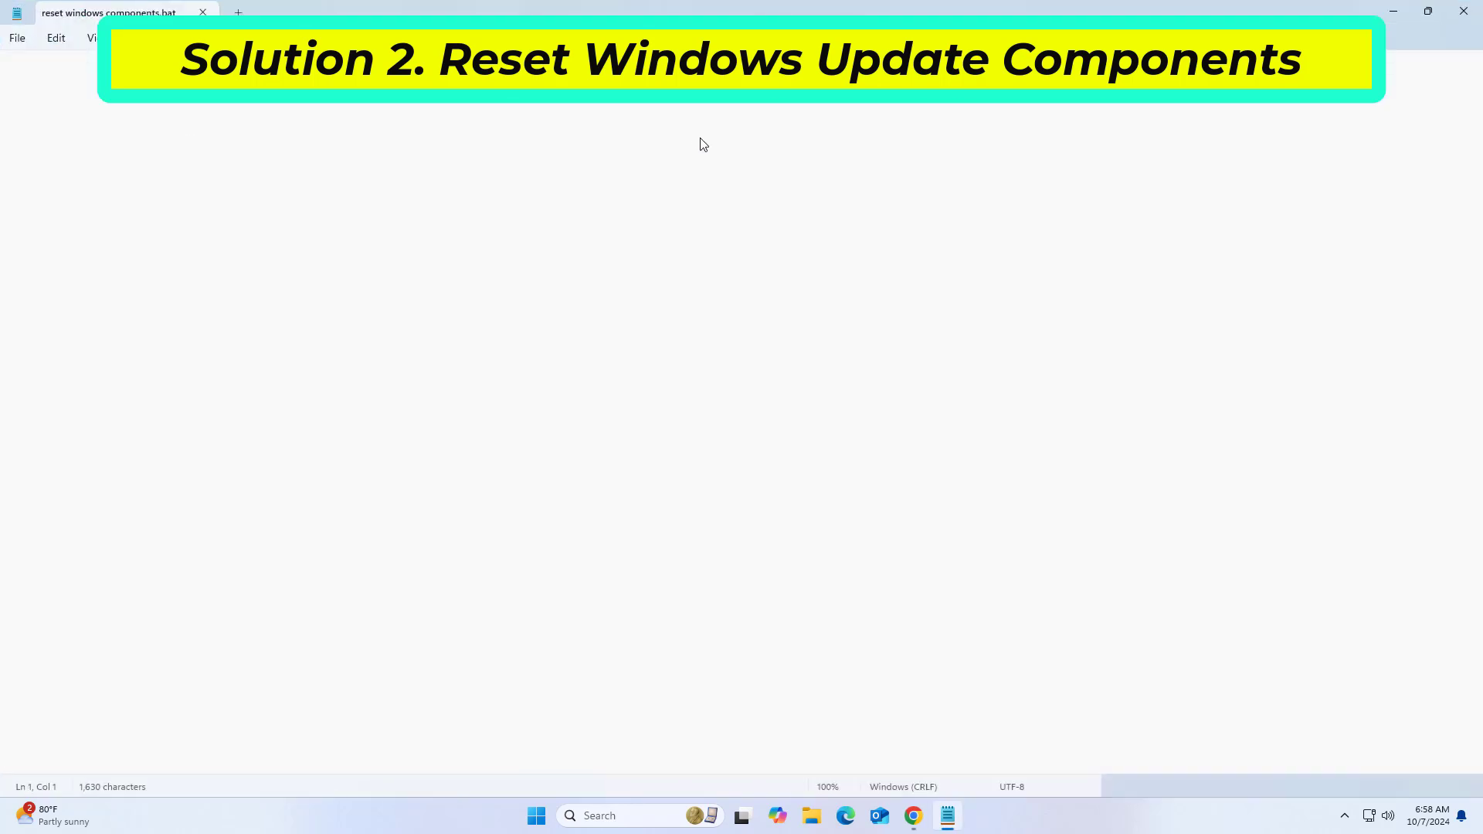
pyautogui.click(1428, 11)
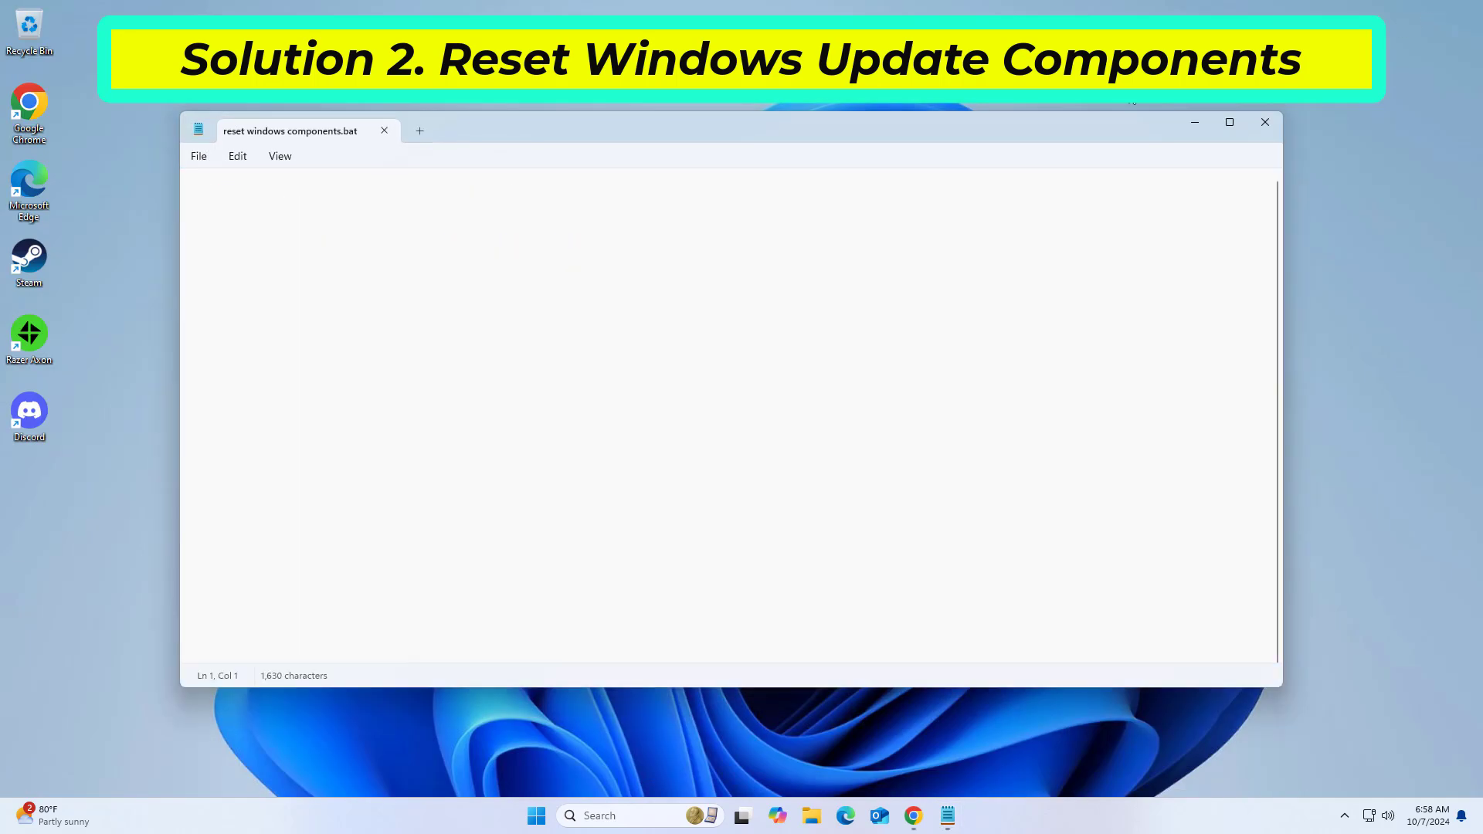
pyautogui.moveTo(970, 135); pyautogui.dragTo(984, 155)
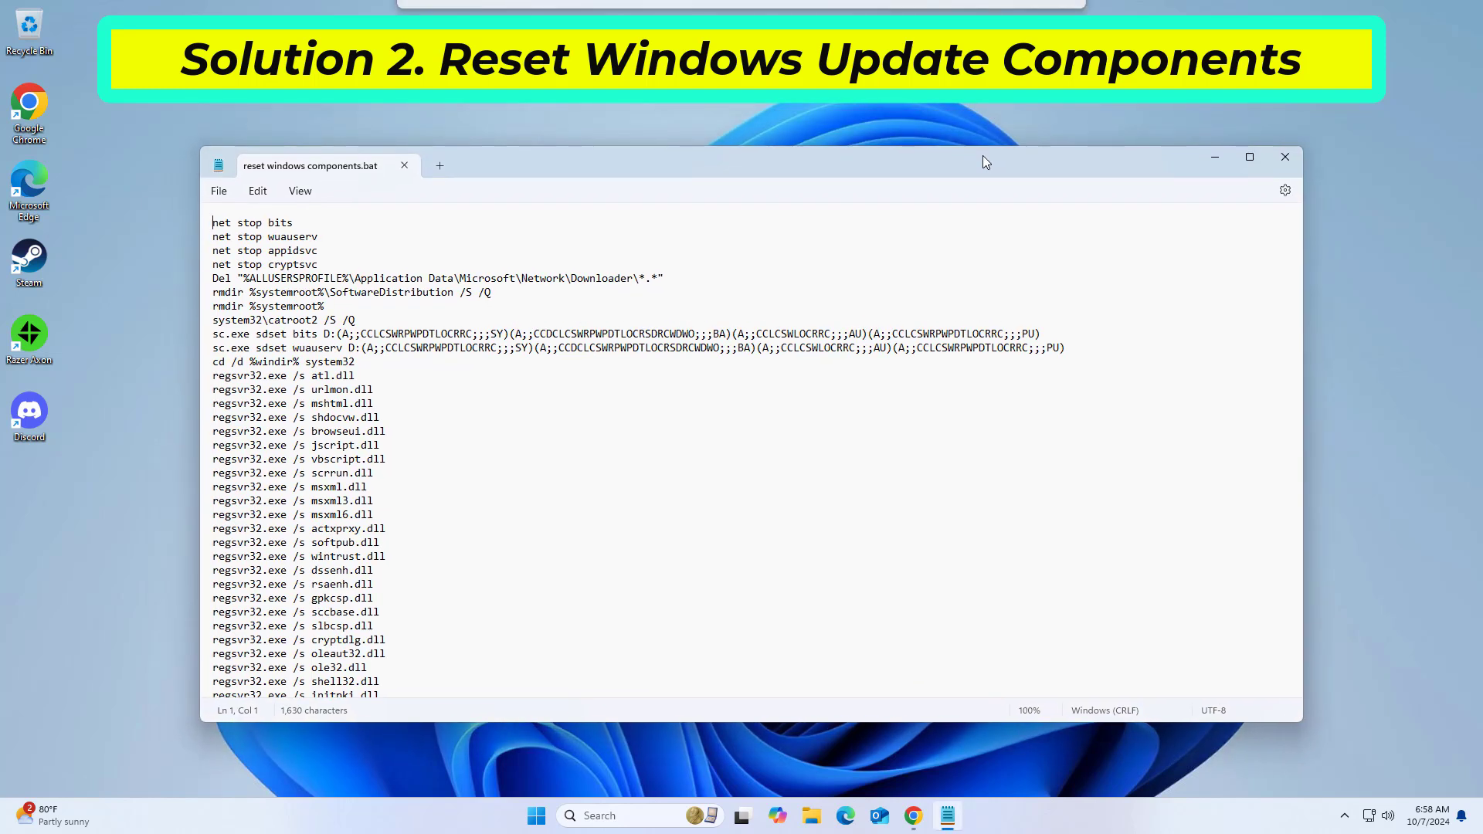
# Step: Begin saving the script as a new file and name it reset windows components.bat
pyautogui.click(219, 193)
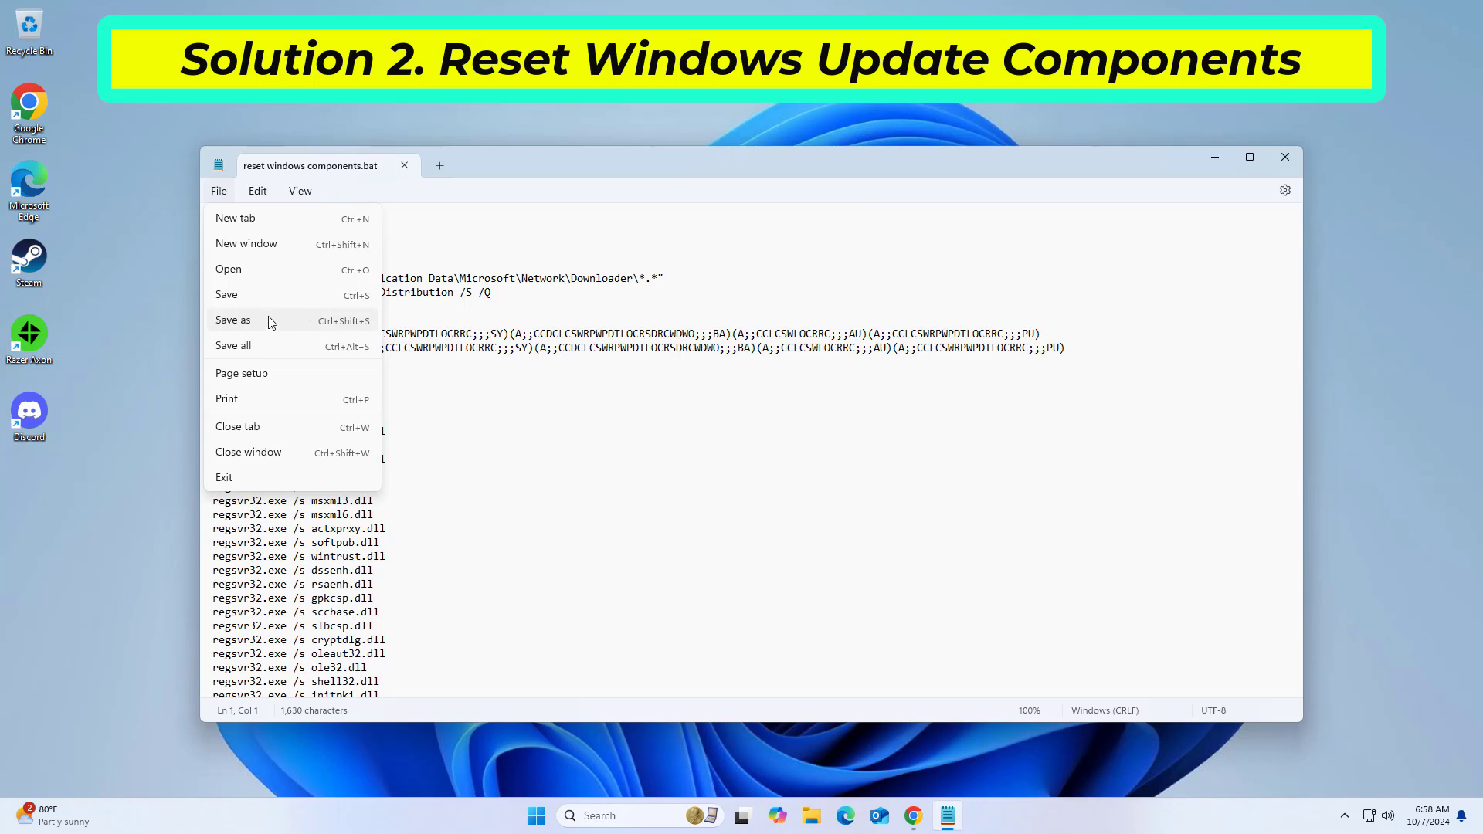
pyautogui.click(282, 321)
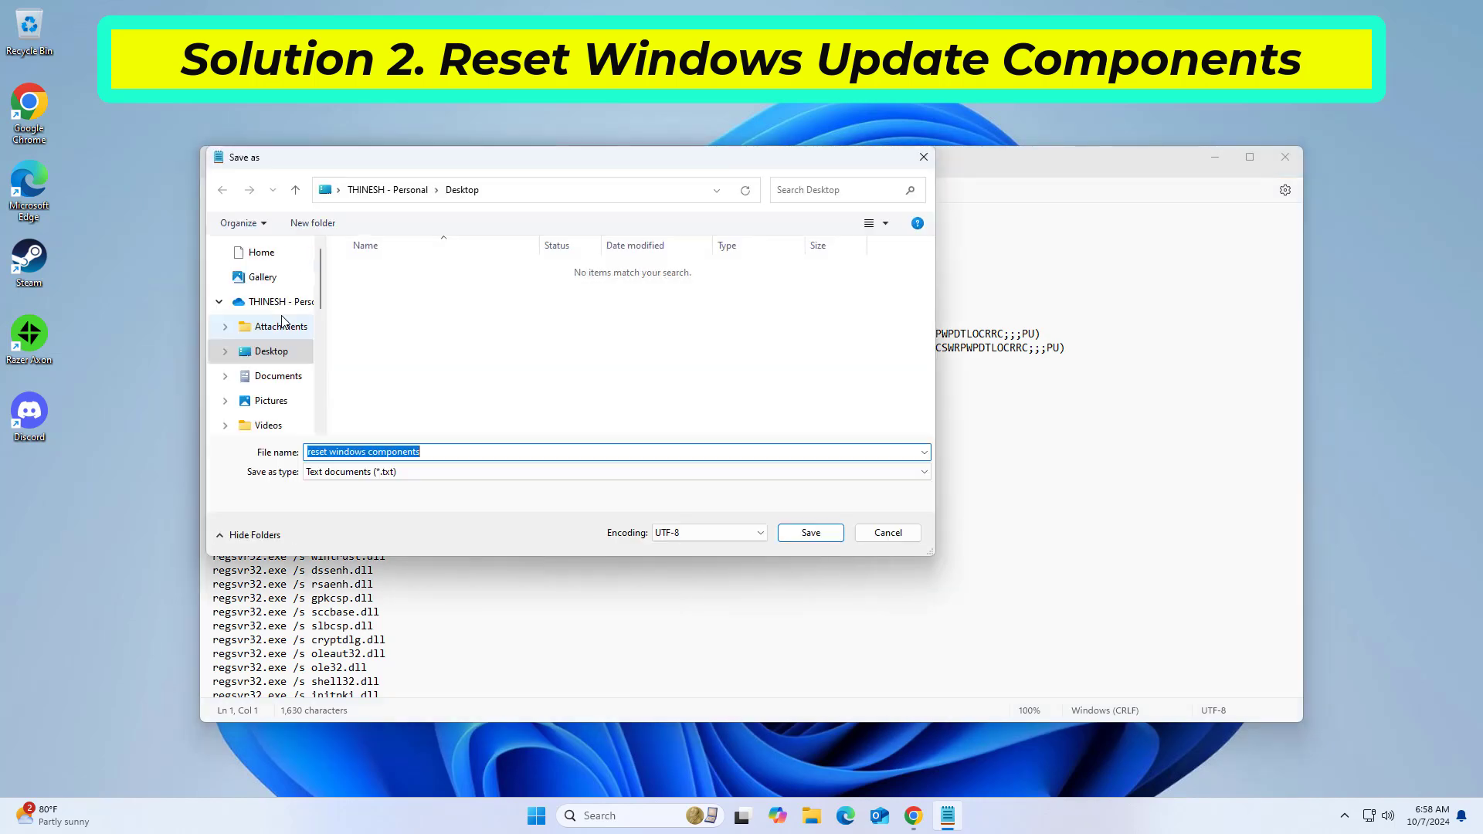
pyautogui.click(285, 357)
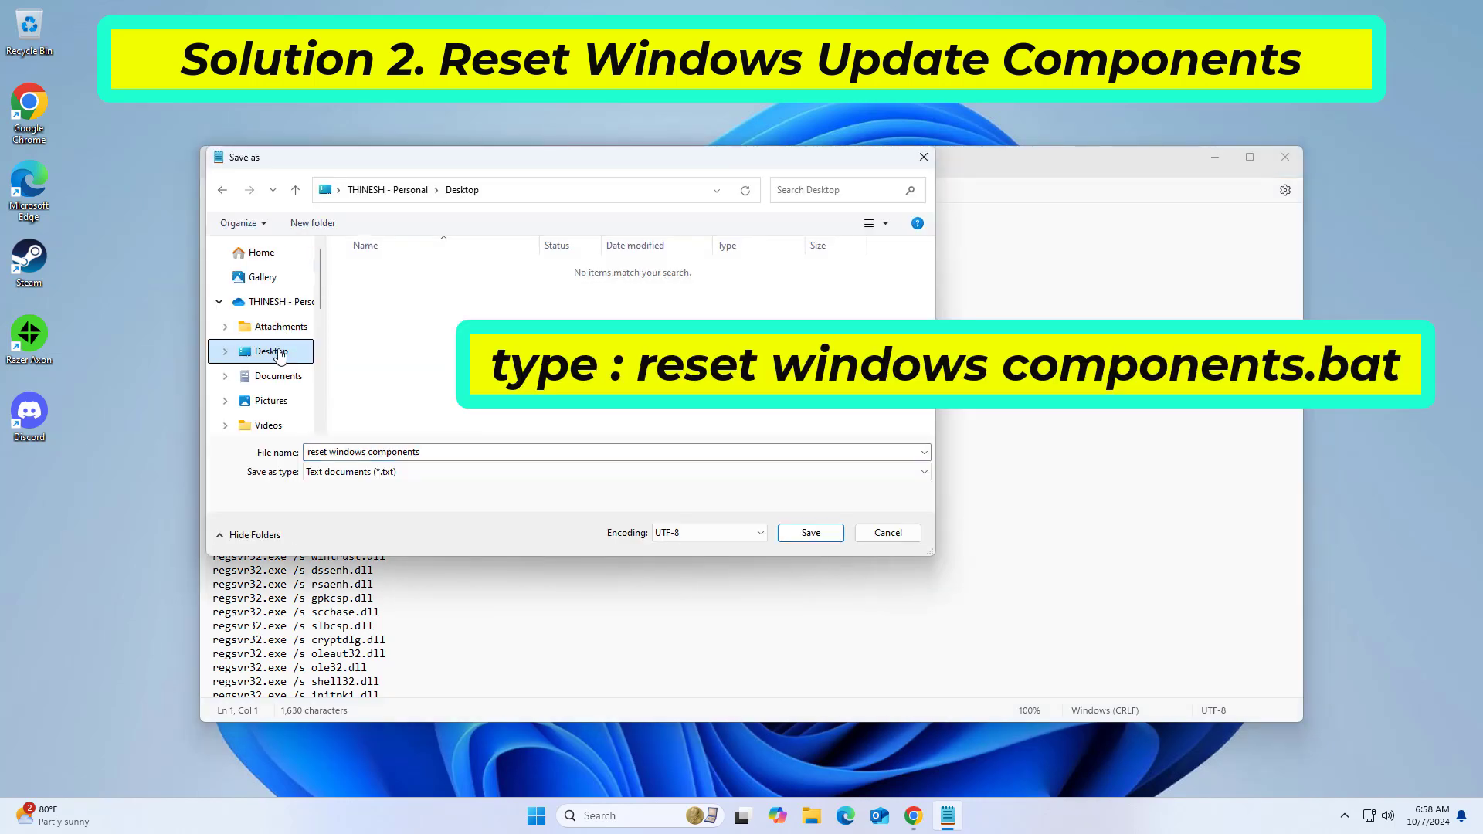
pyautogui.click(449, 454)
pyautogui.write('reset')
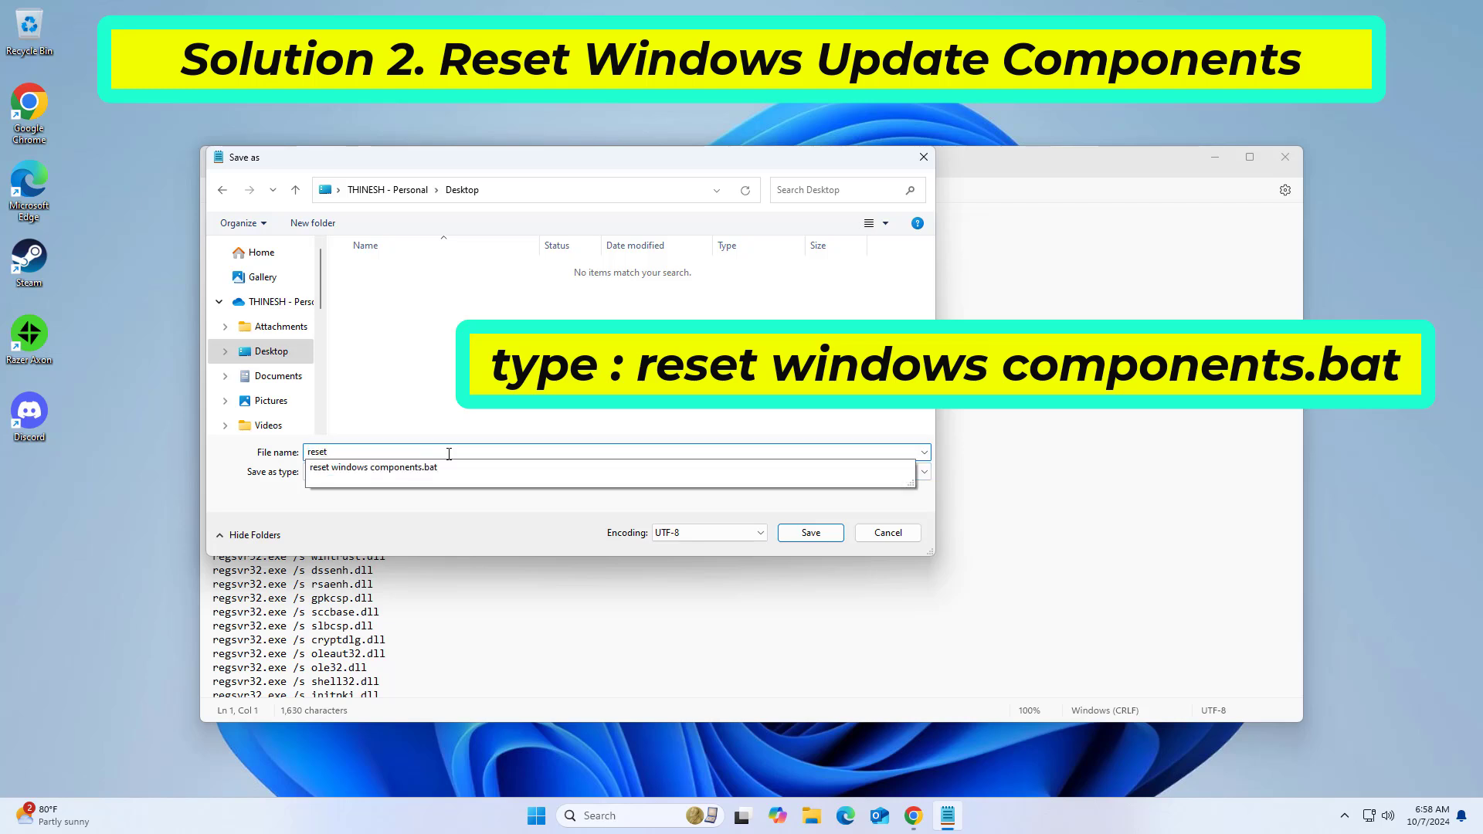
pyautogui.write(' windows components.bat')
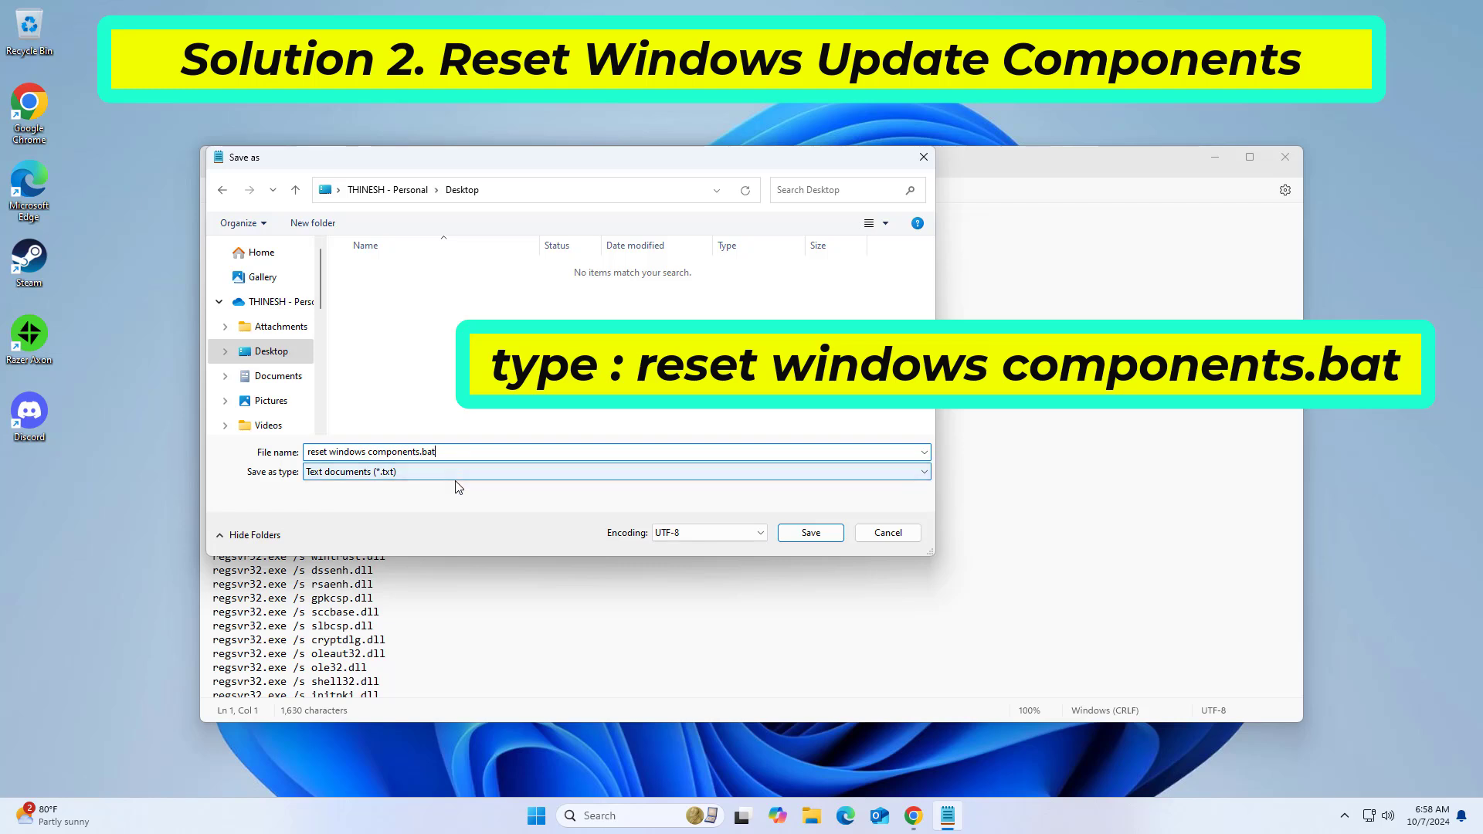
# Step: Save the batch file to the pinned Desktop folder with All files as the file type
pyautogui.click(452, 473)
pyautogui.click(441, 501)
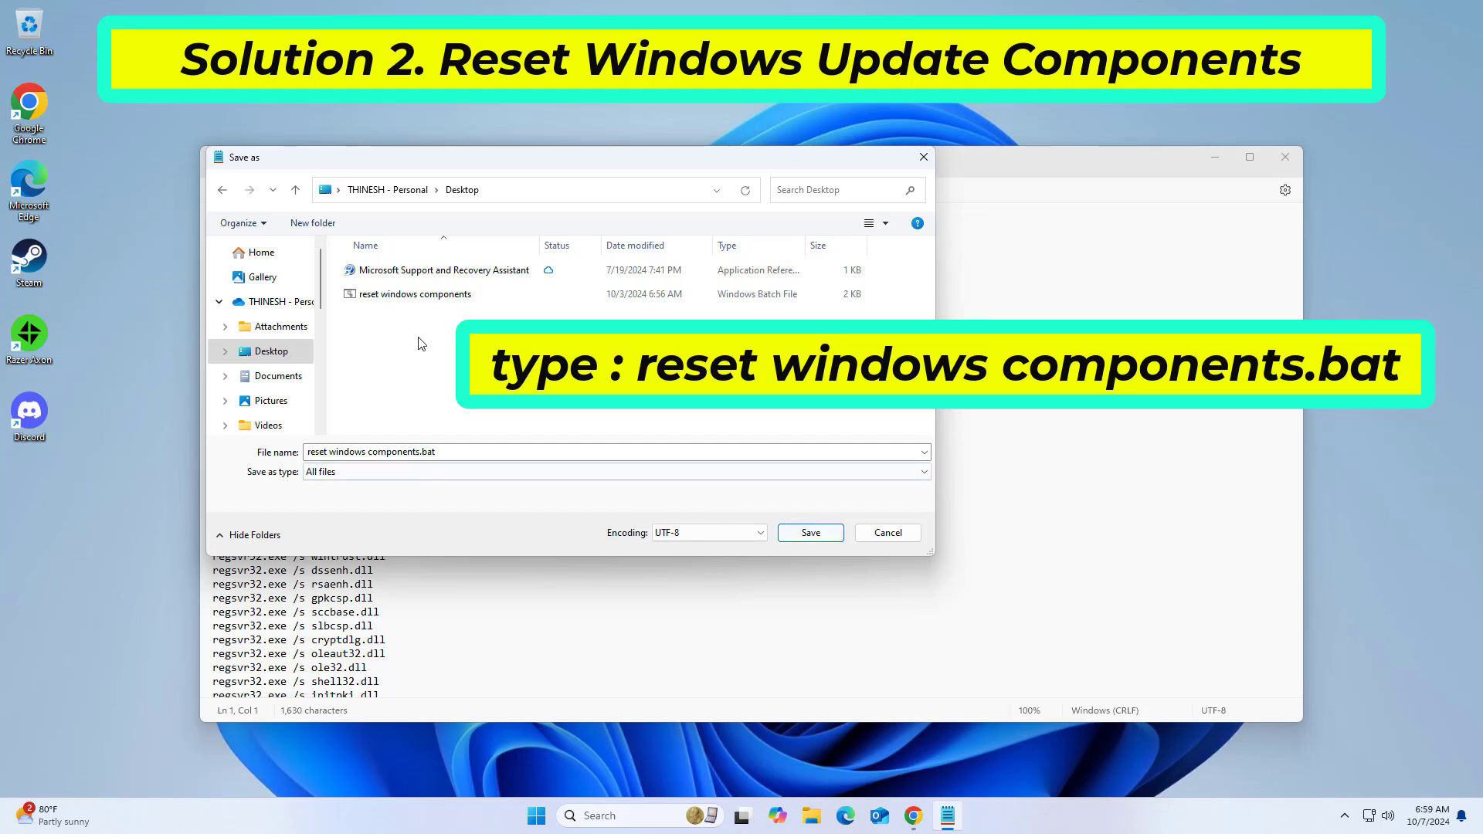
pyautogui.scroll(-3, 301, 317)
pyautogui.click(286, 297)
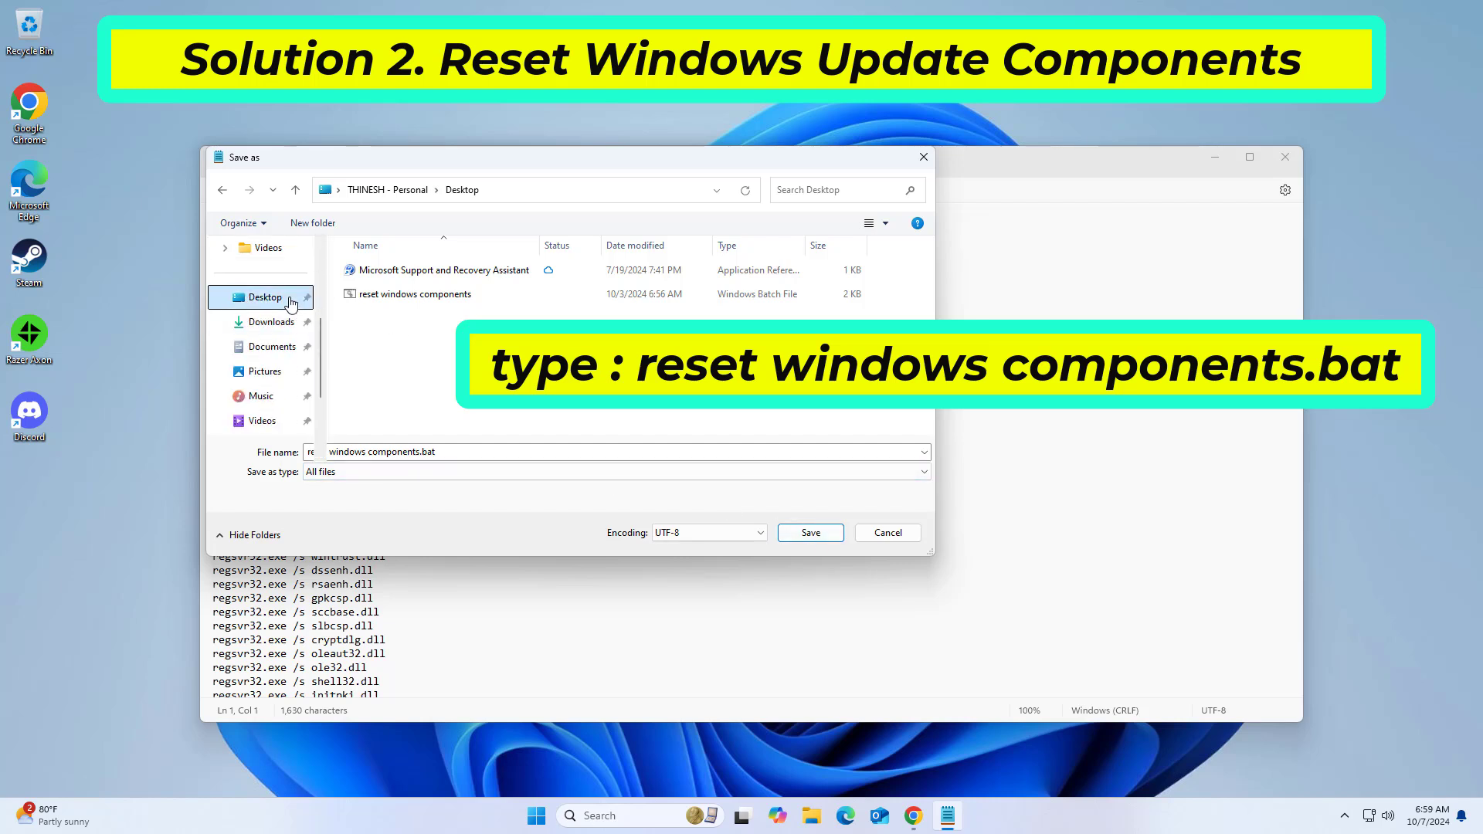
pyautogui.click(810, 532)
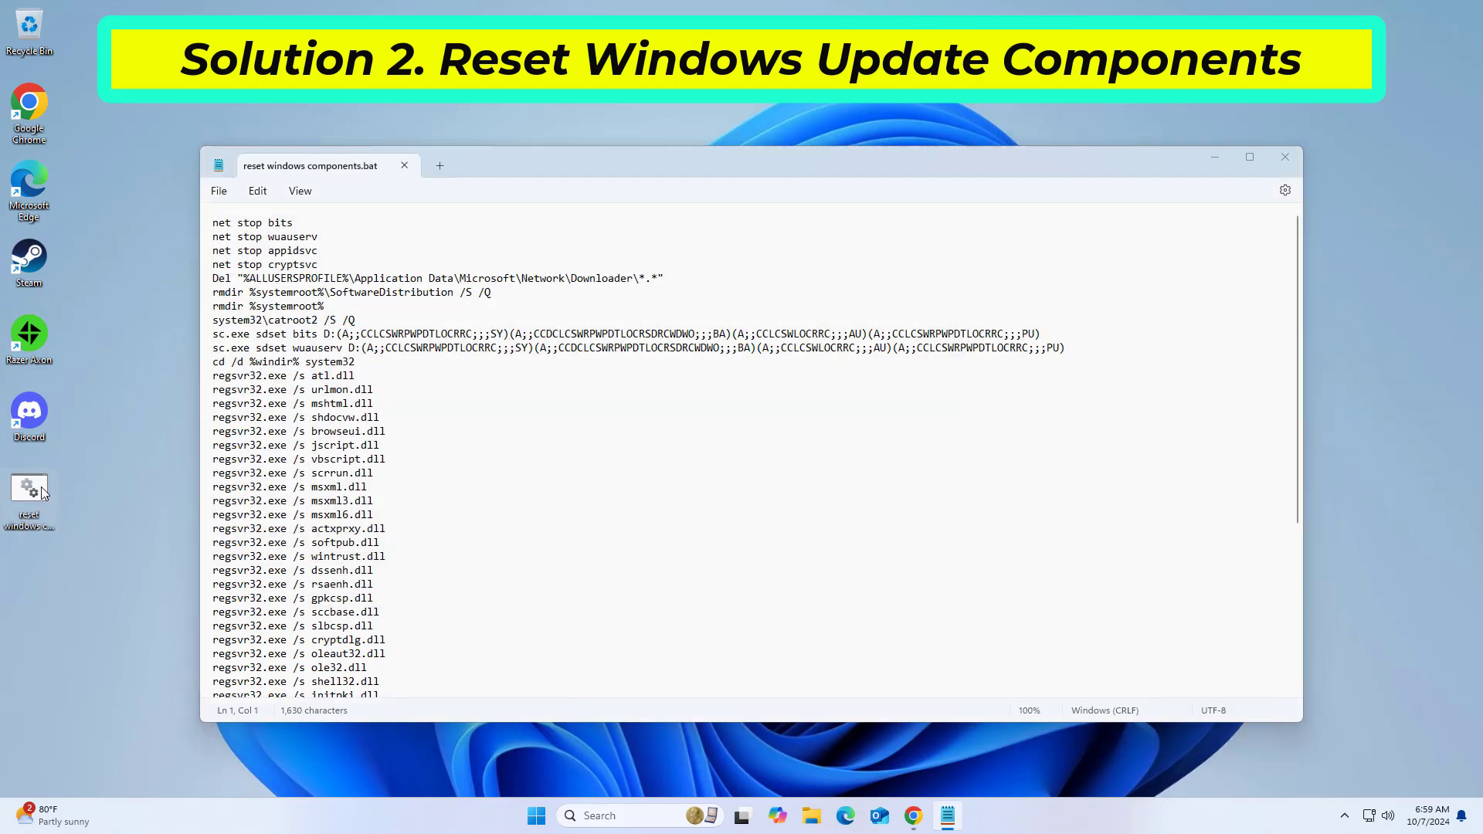
# Step: Run the reset windows components batch file from the desktop as administrator and close the Notepad window
pyautogui.click(41, 487)
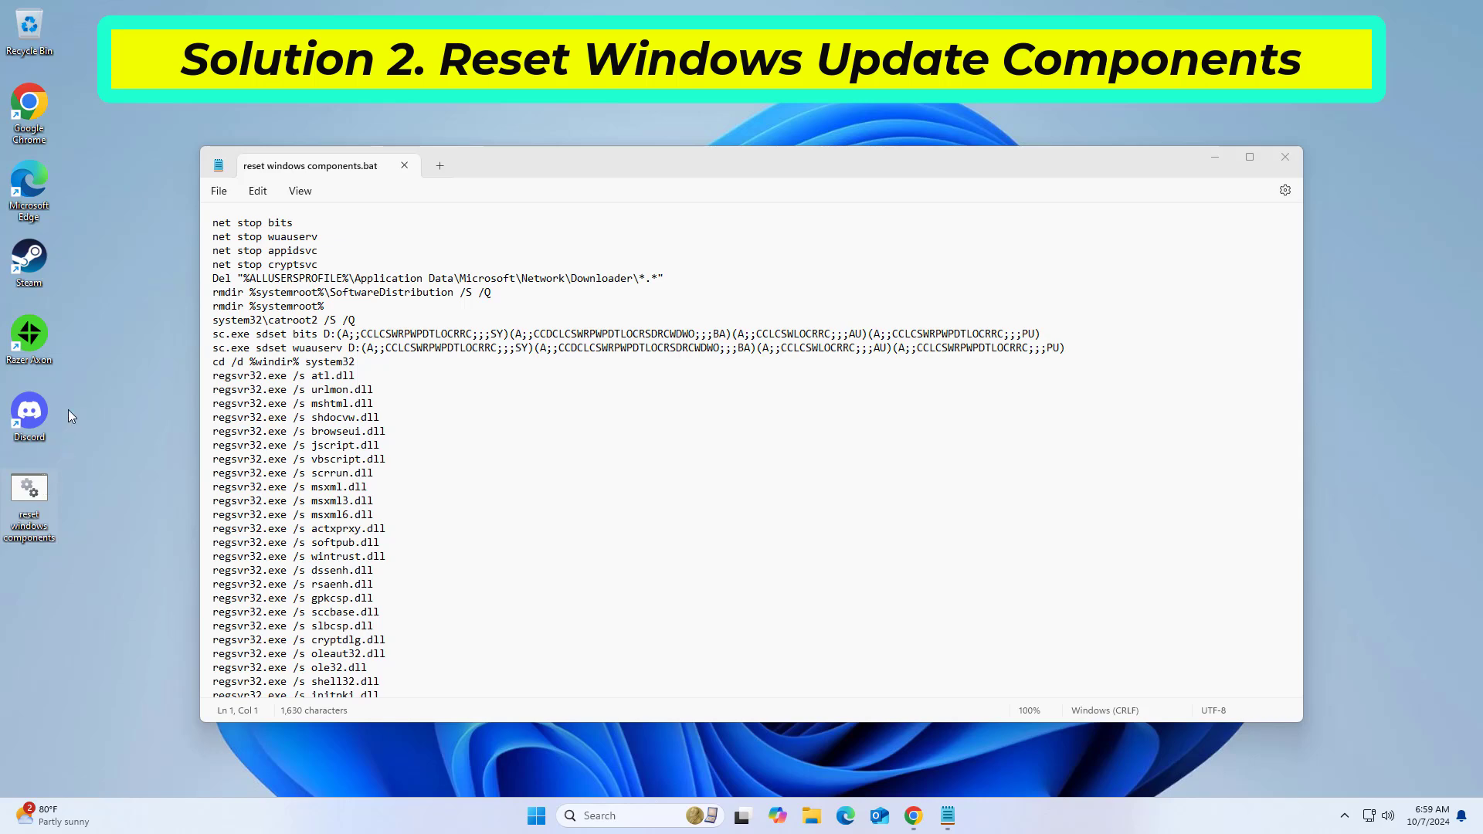
pyautogui.click(68, 409)
pyautogui.rightClick(41, 522)
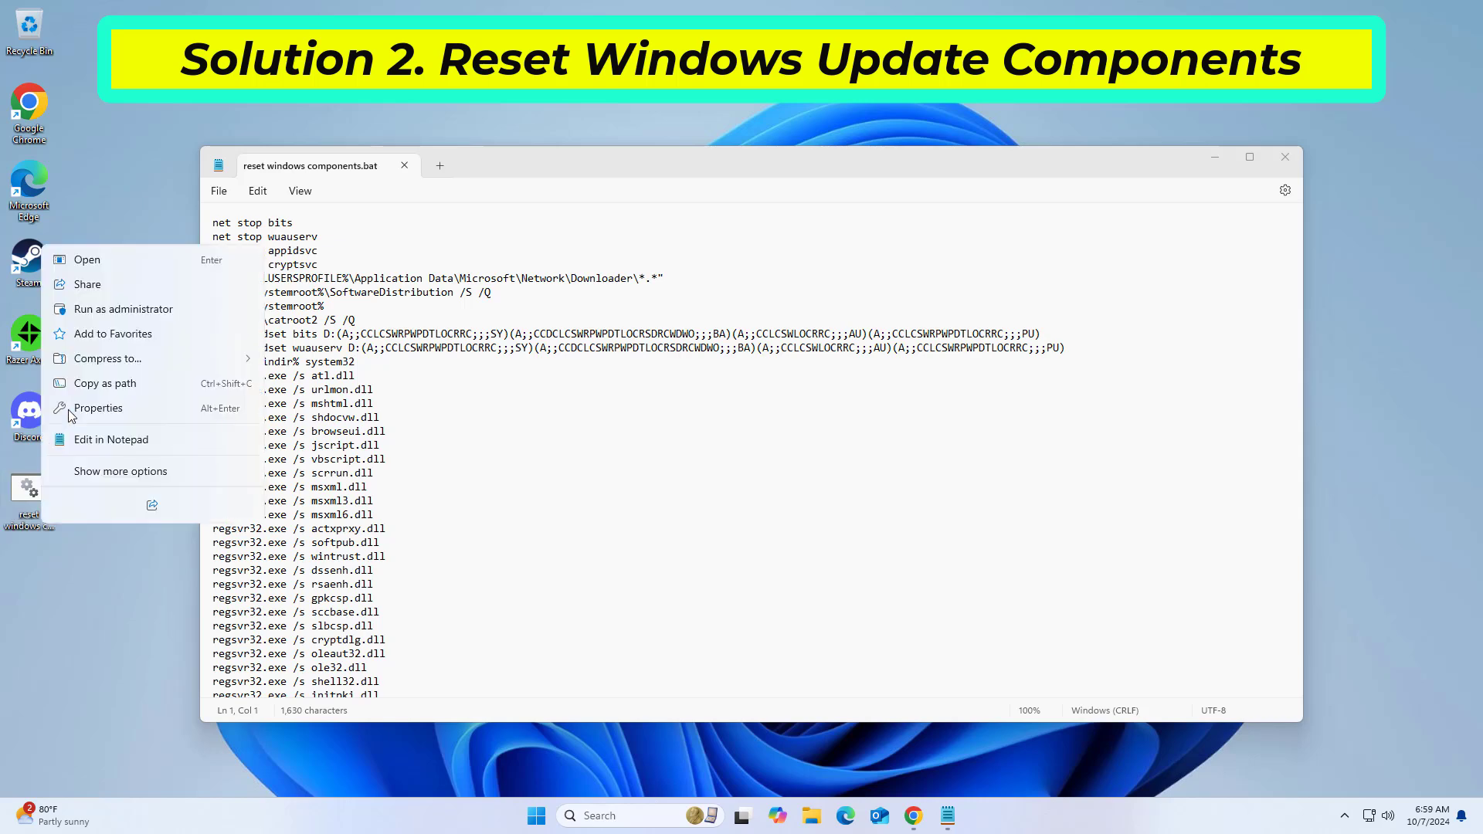
pyautogui.click(108, 309)
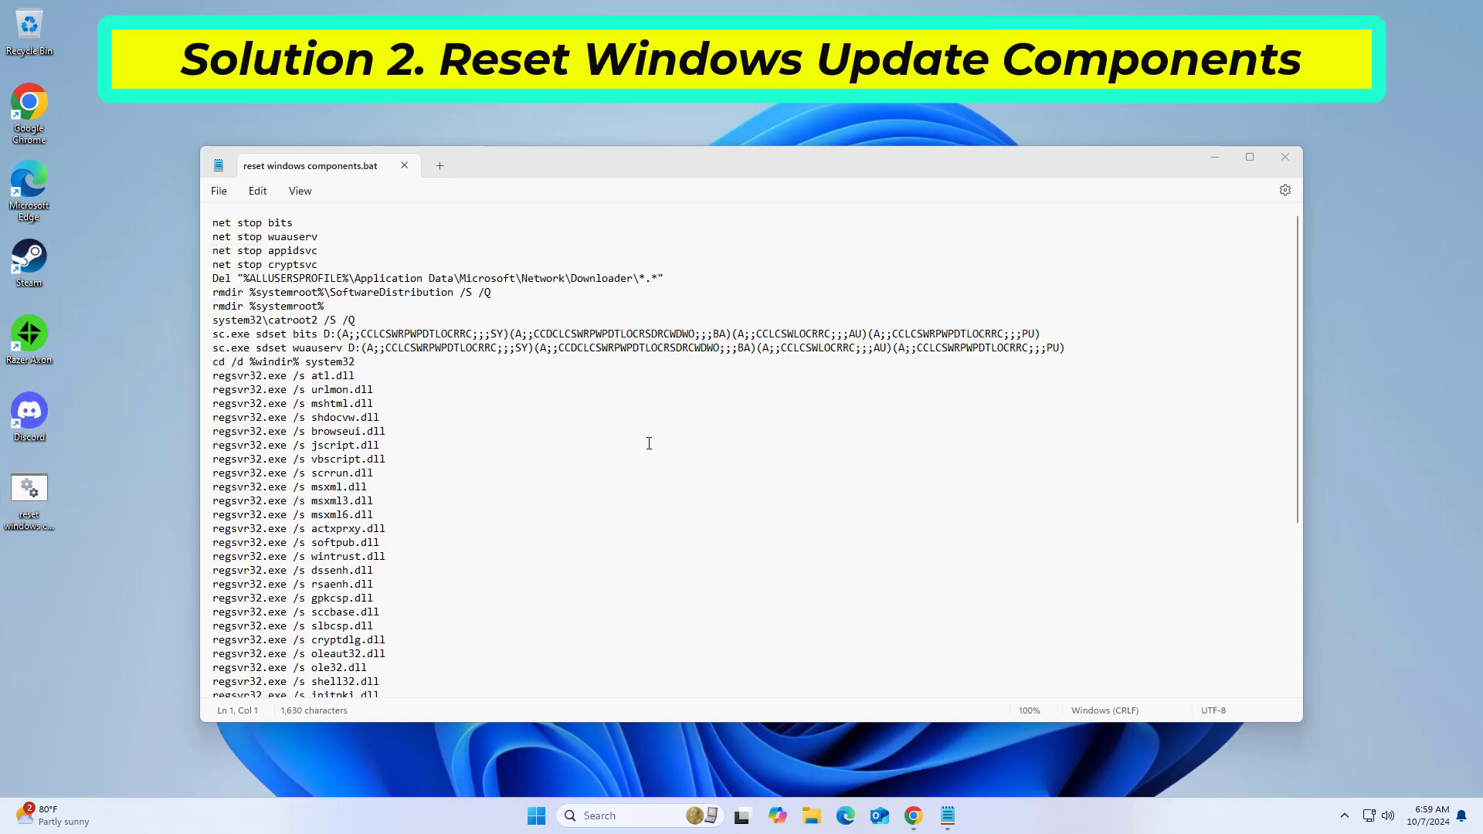
pyautogui.click(695, 540)
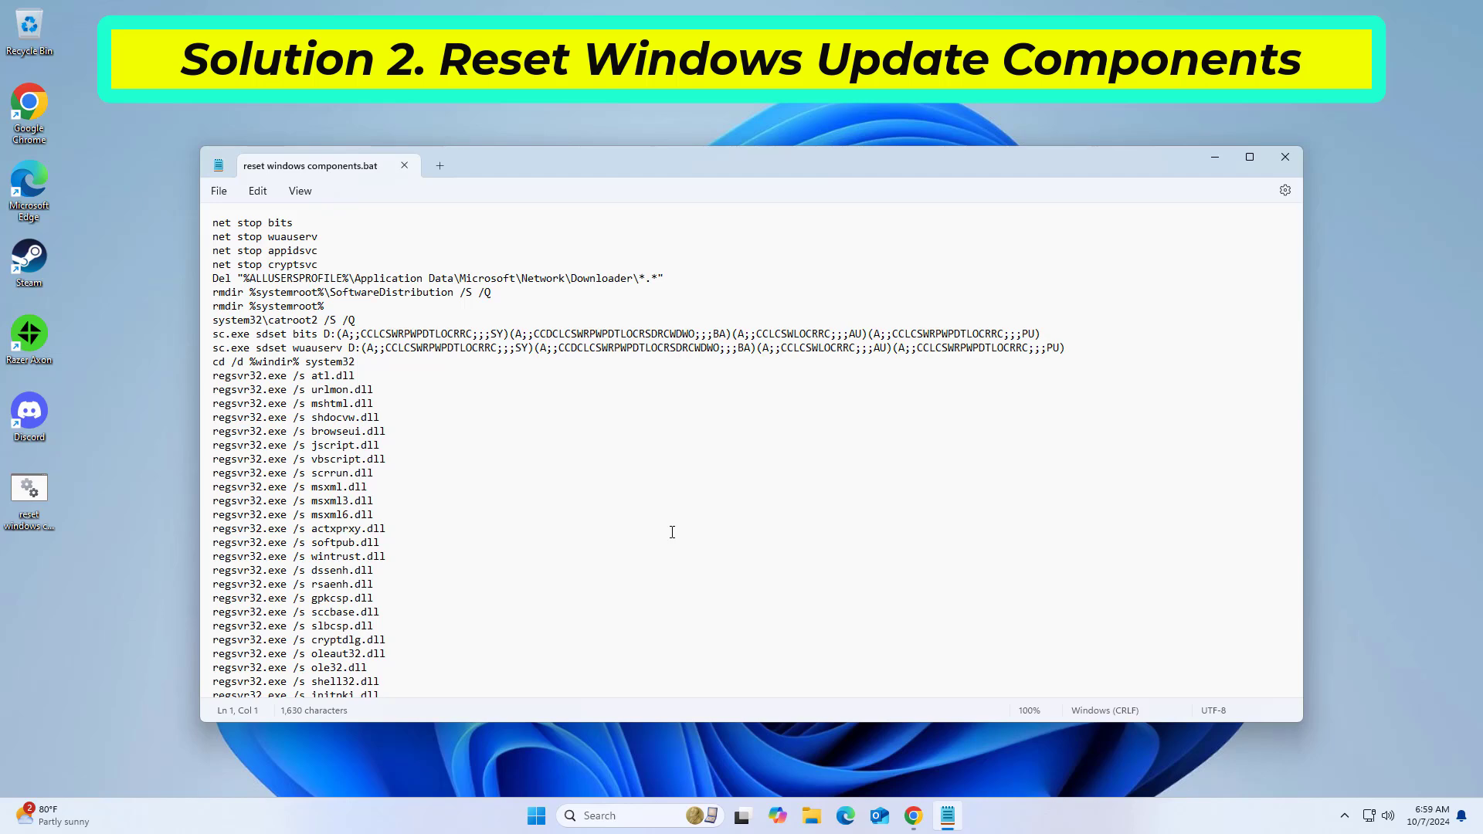
pyautogui.click(1286, 157)
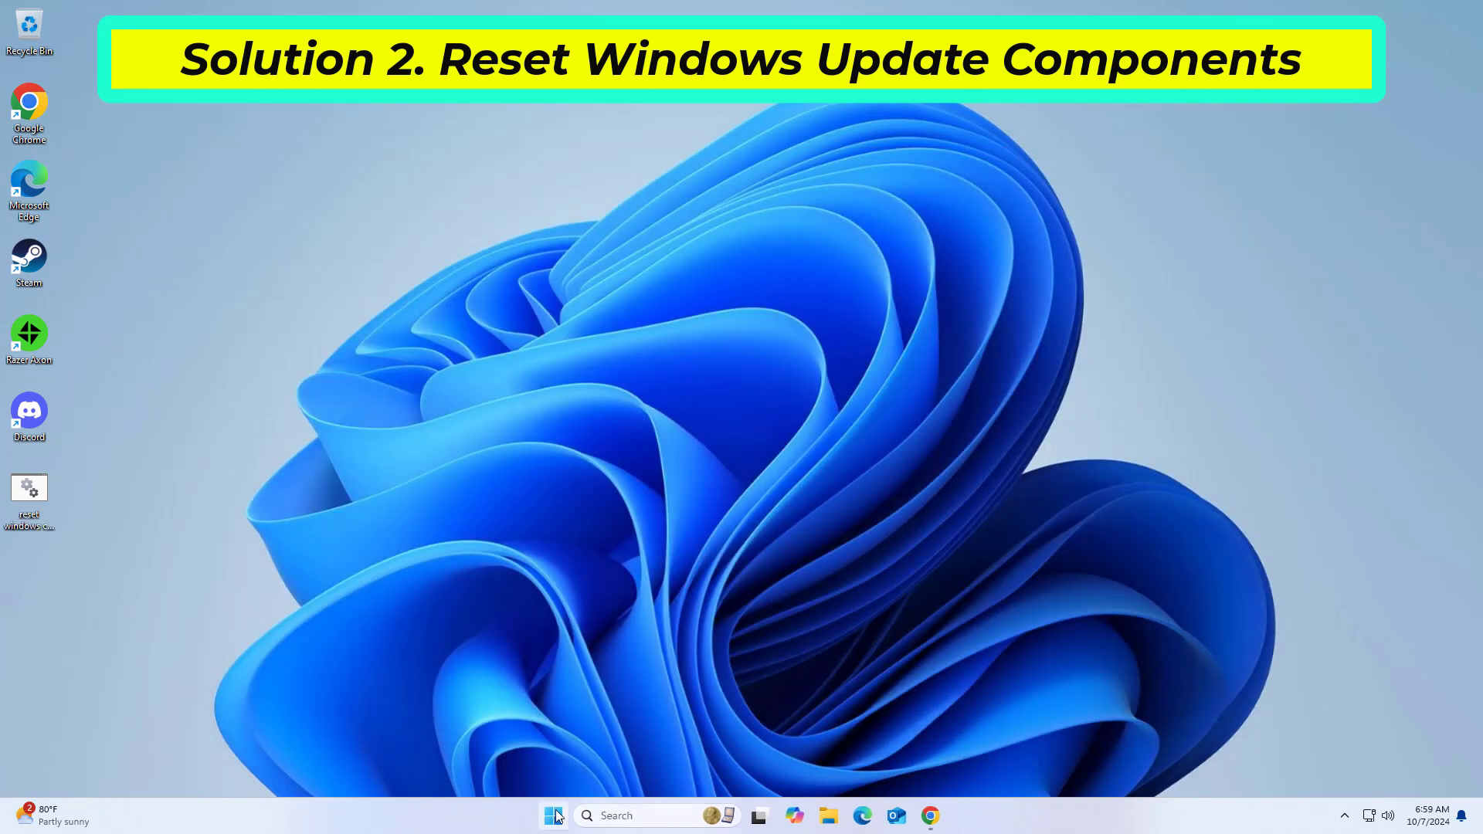
# Step: View the computer's power options, including Restart, and dismiss them
pyautogui.click(554, 816)
pyautogui.click(933, 763)
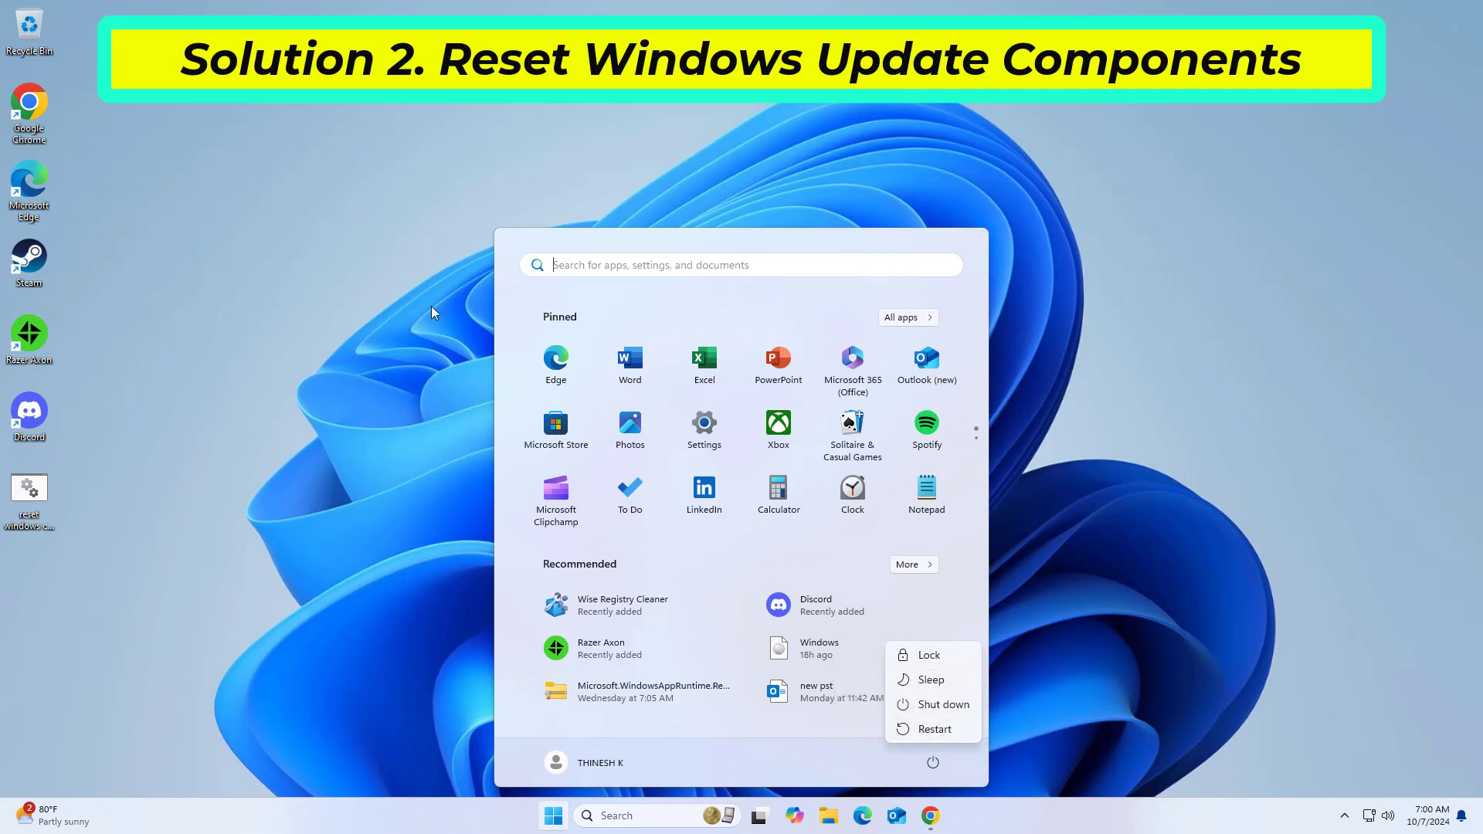
pyautogui.click(410, 289)
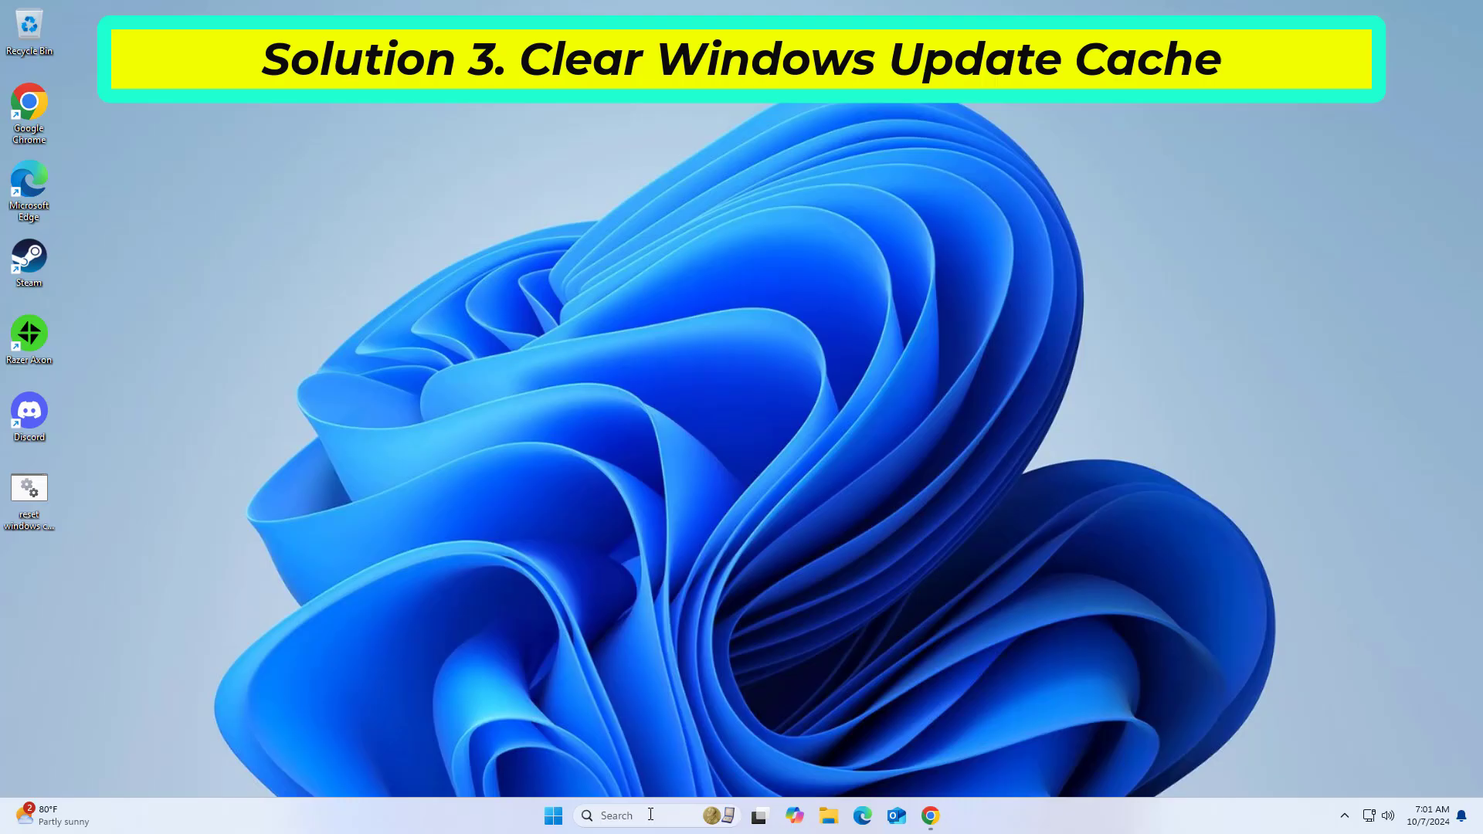
# Step: Search for "services" and open the Services console
pyautogui.click(650, 815)
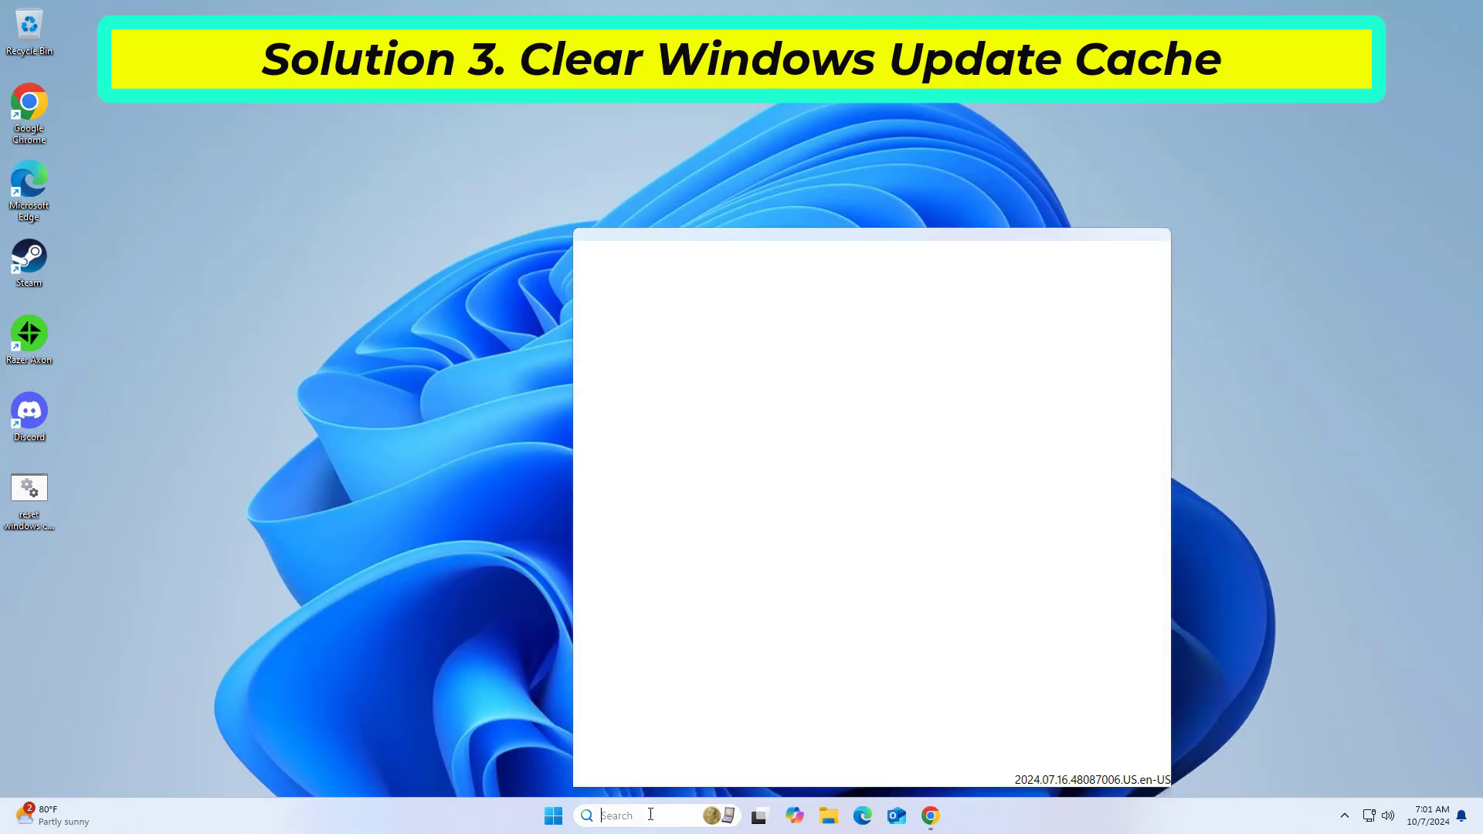
pyautogui.write('services')
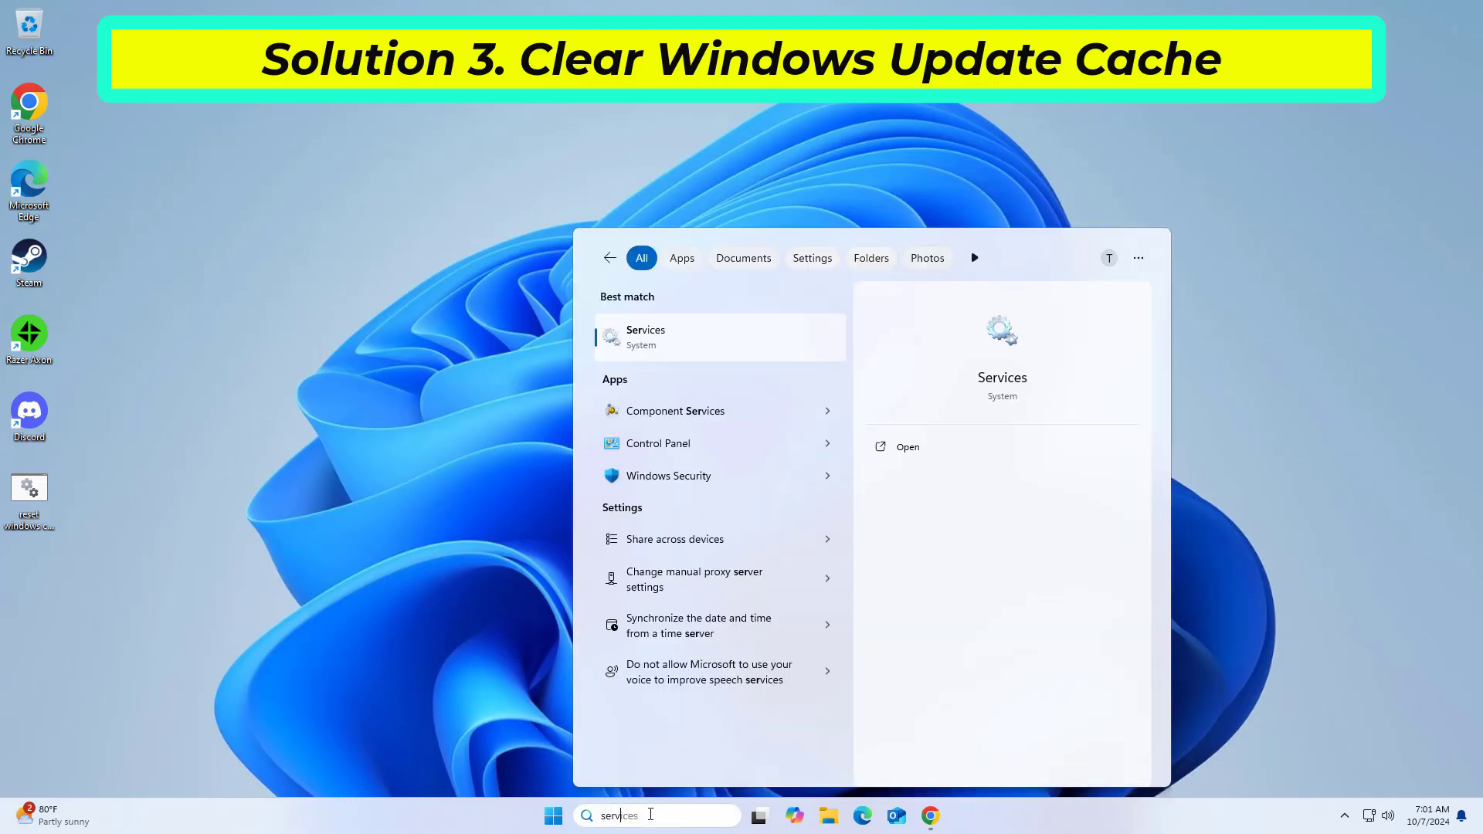
pyautogui.write('c')
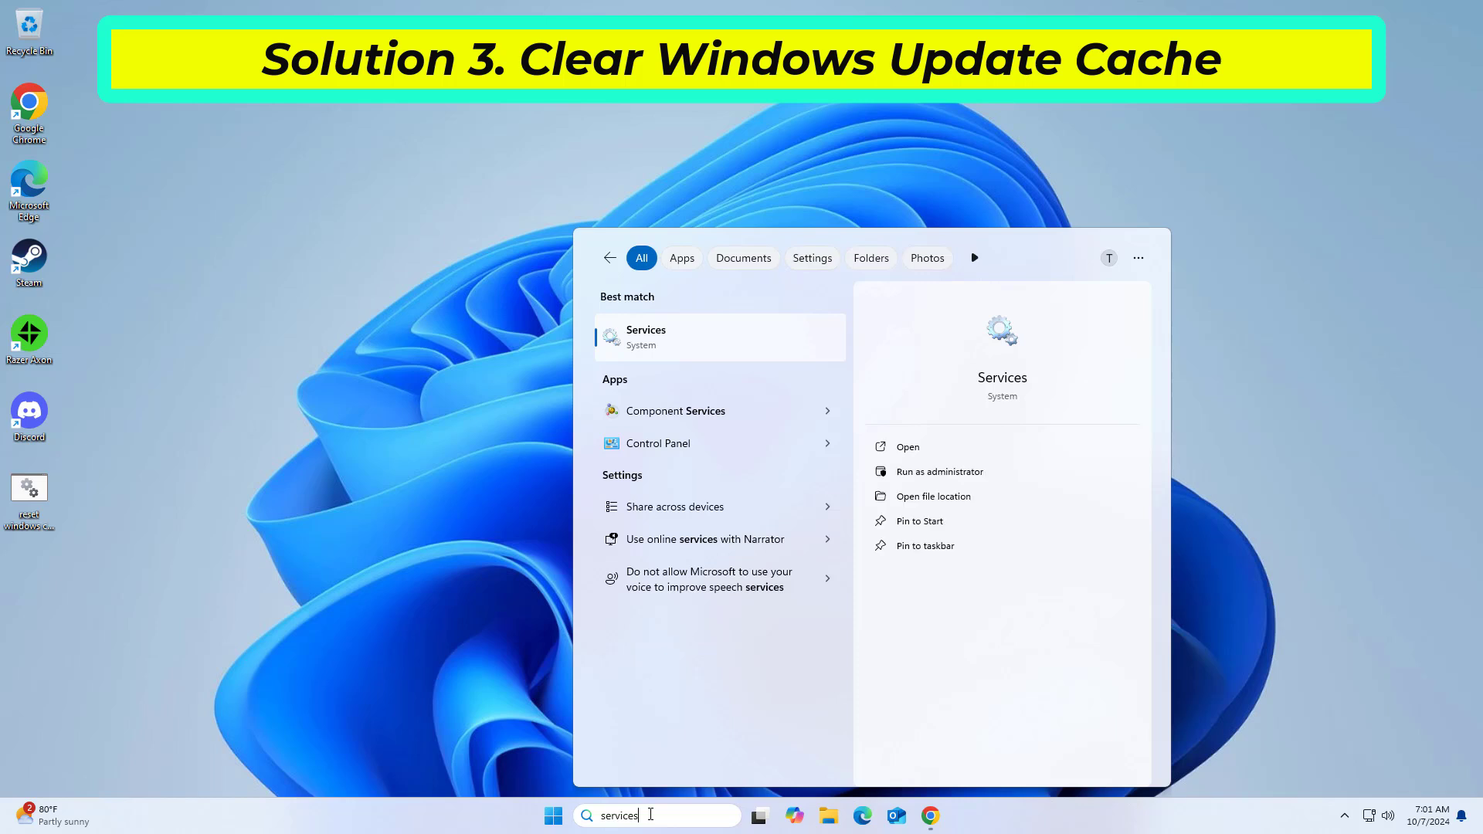
pyautogui.click(705, 332)
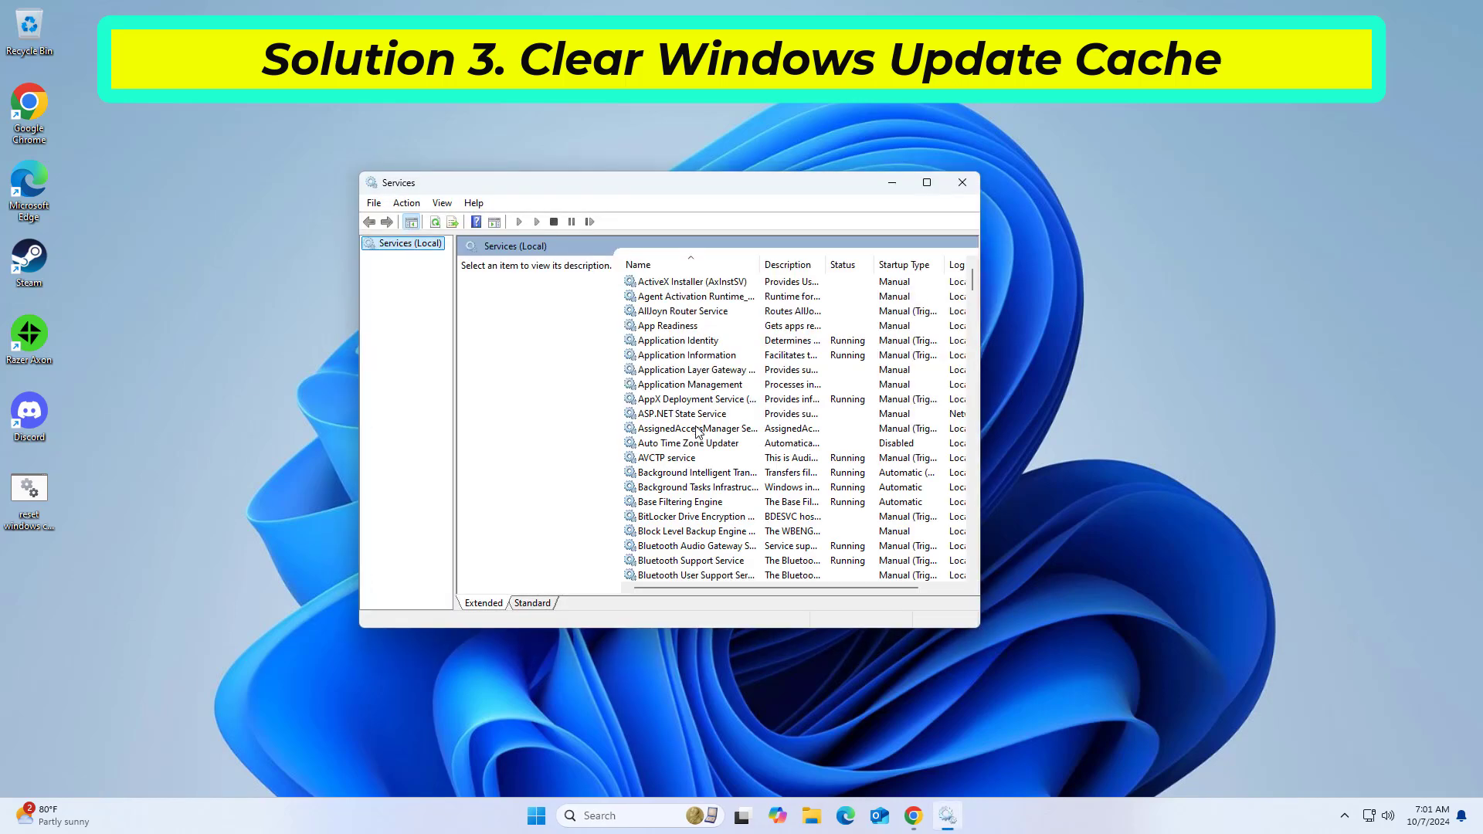
# Step: Find the Windows Update service, open its properties, and stop the service
pyautogui.click(697, 430)
pyautogui.press('w')
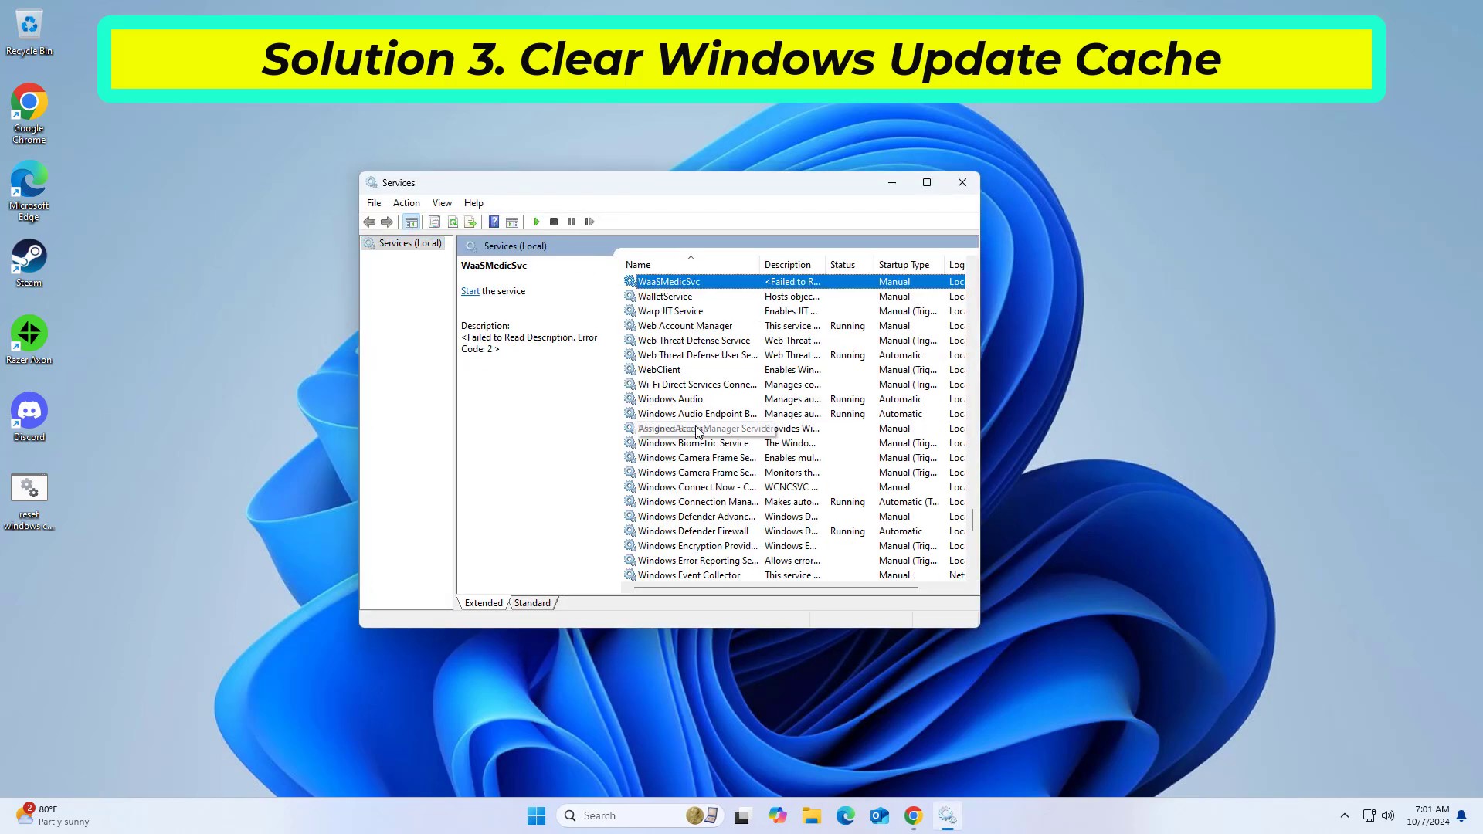
pyautogui.scroll(-4, 703, 429)
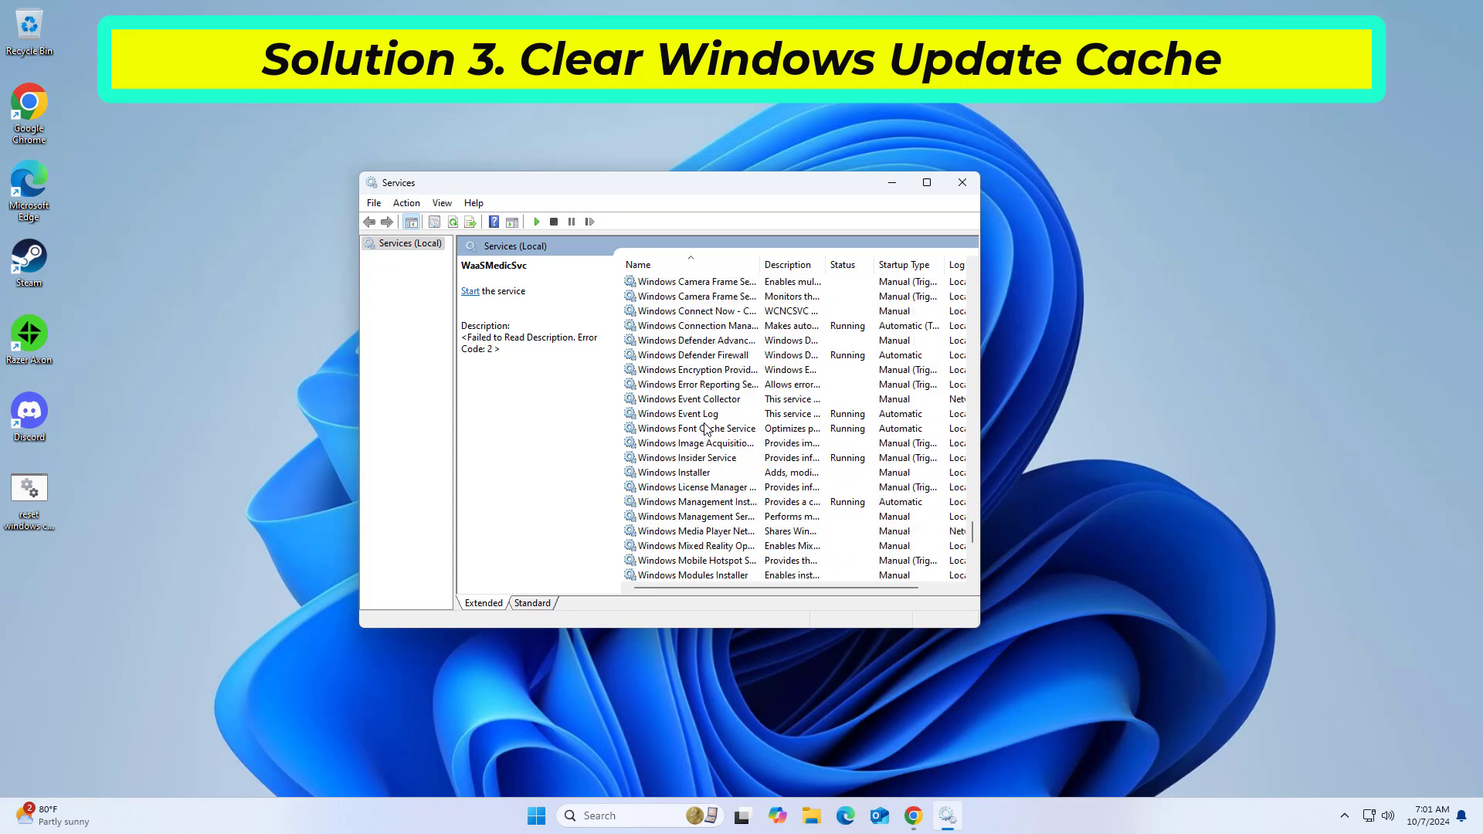
pyautogui.scroll(-5, 709, 462)
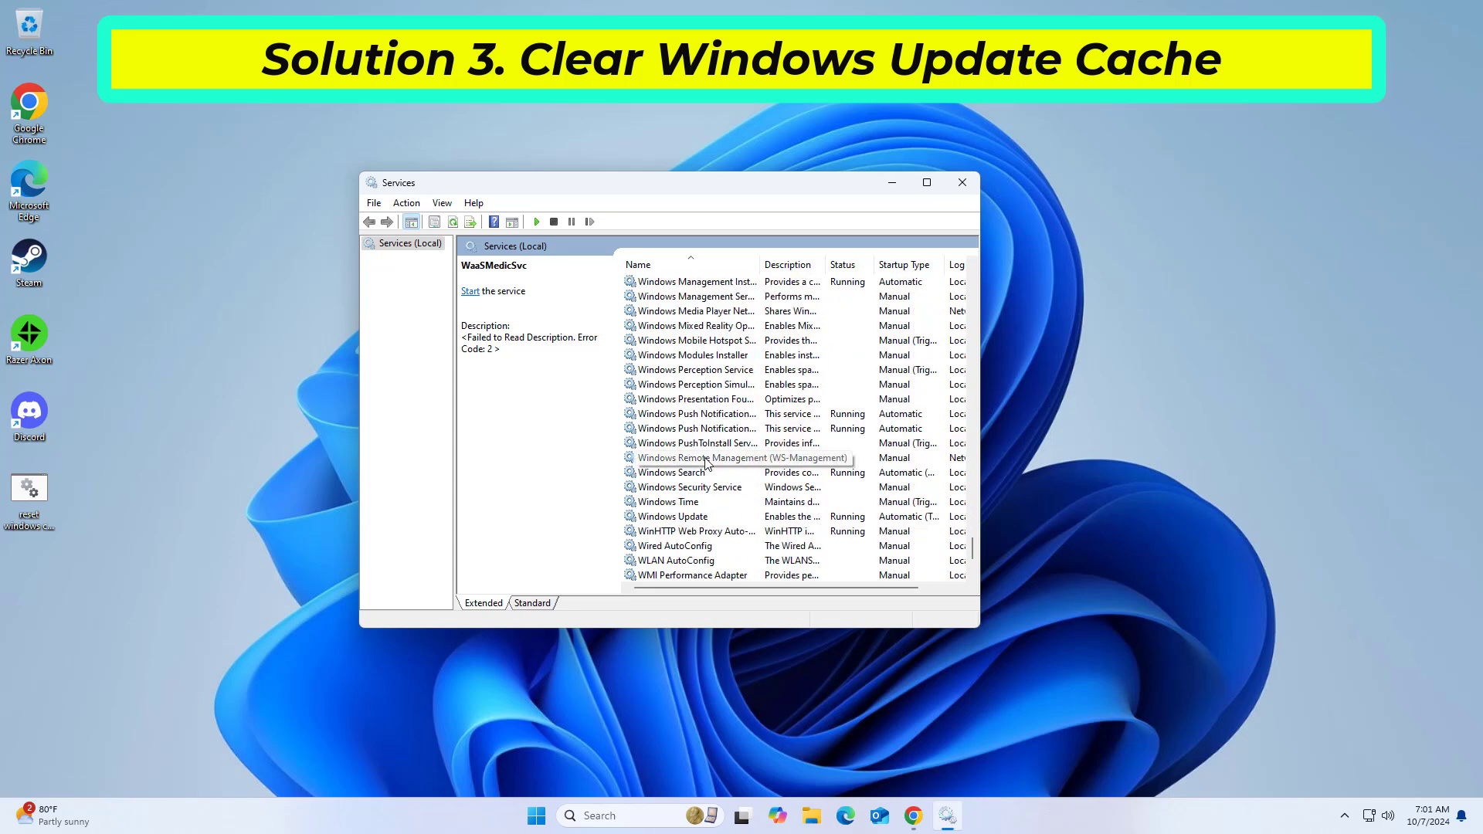
pyautogui.click(697, 506)
pyautogui.click(699, 517)
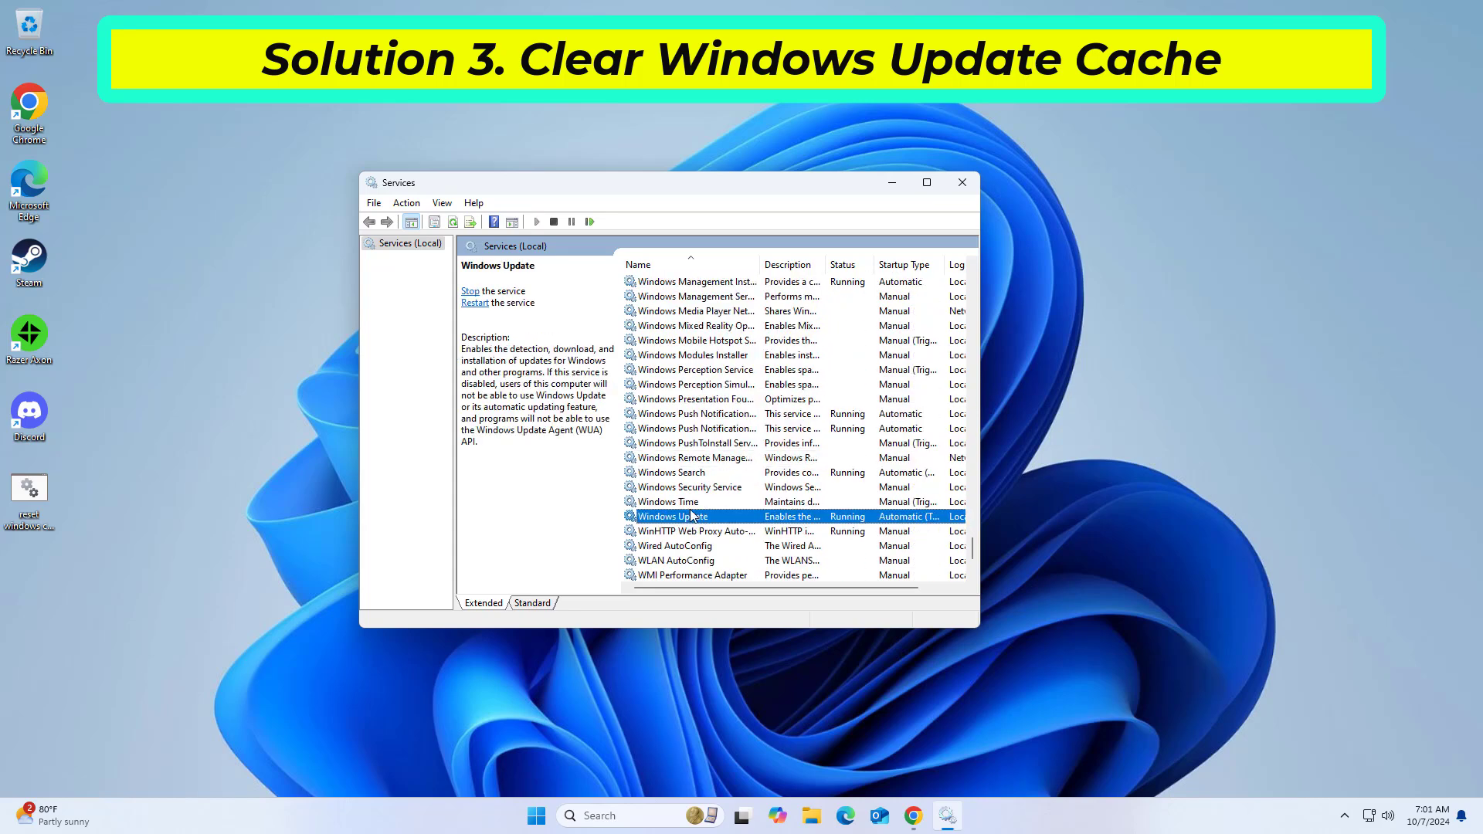
pyautogui.doubleClick(677, 519)
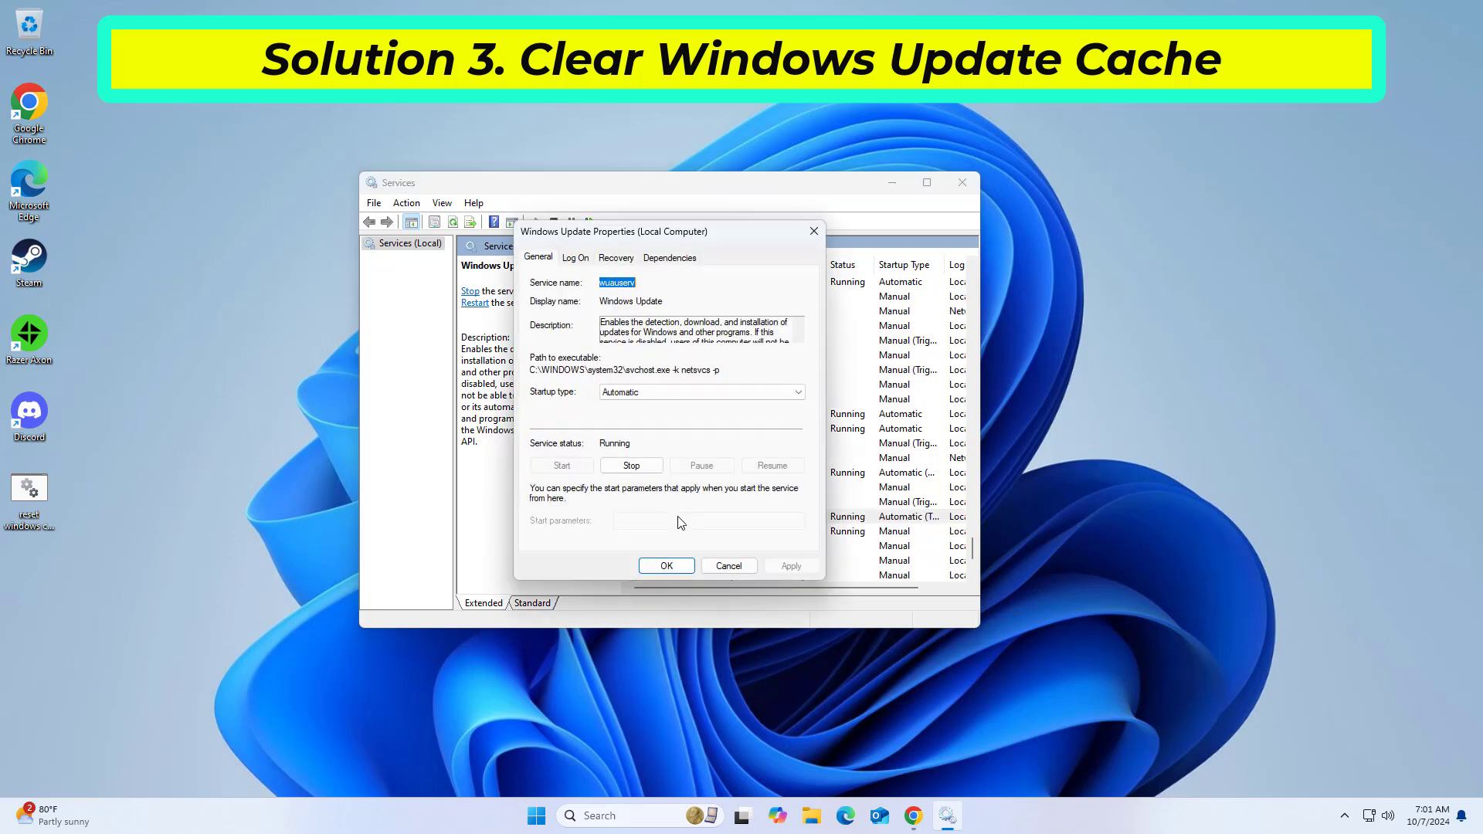
pyautogui.click(631, 466)
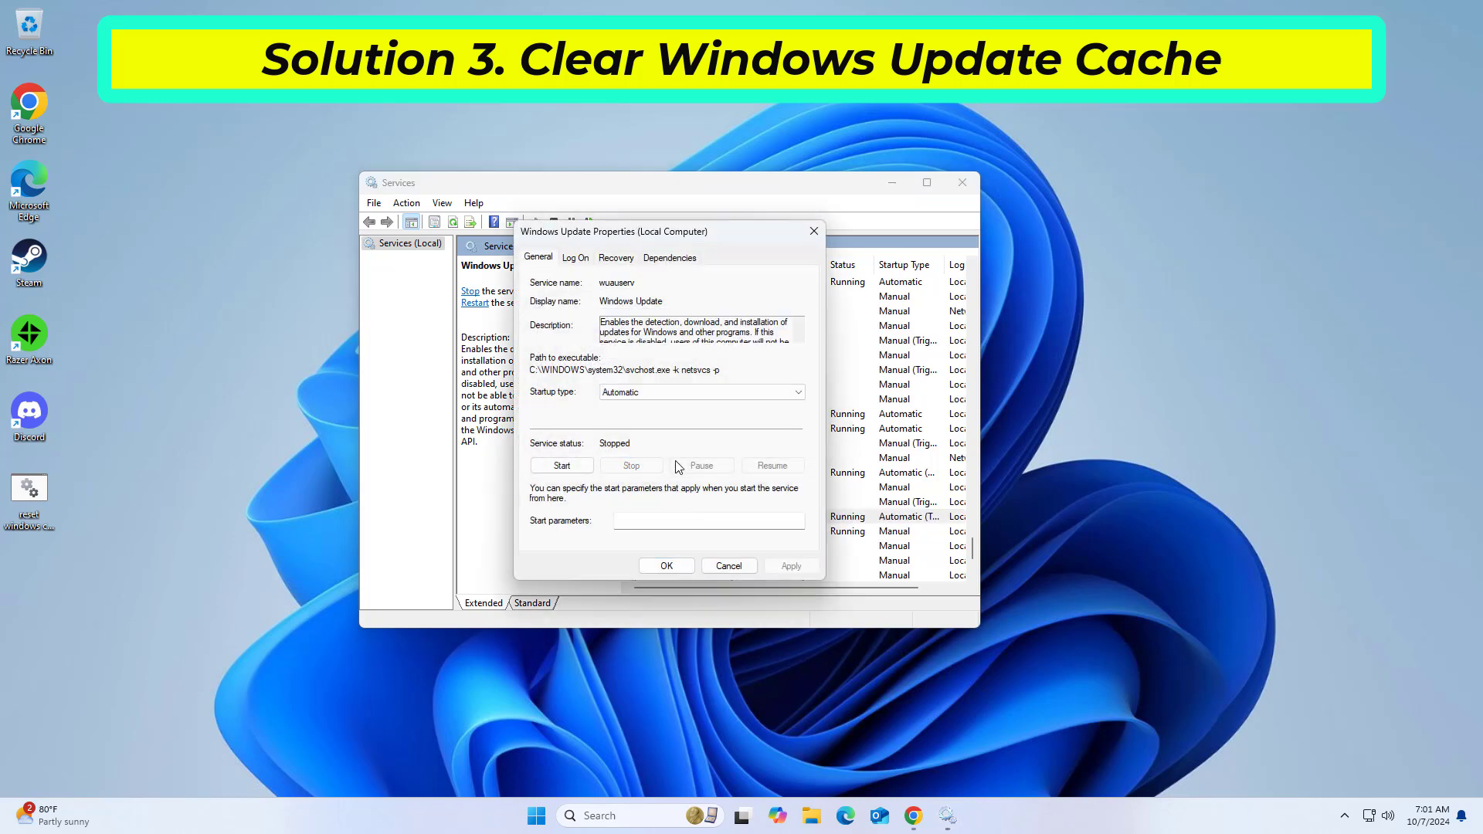
# Step: Accept the Windows Update service properties, switch to File Explorer, and open Local Disk (C:)
pyautogui.click(664, 567)
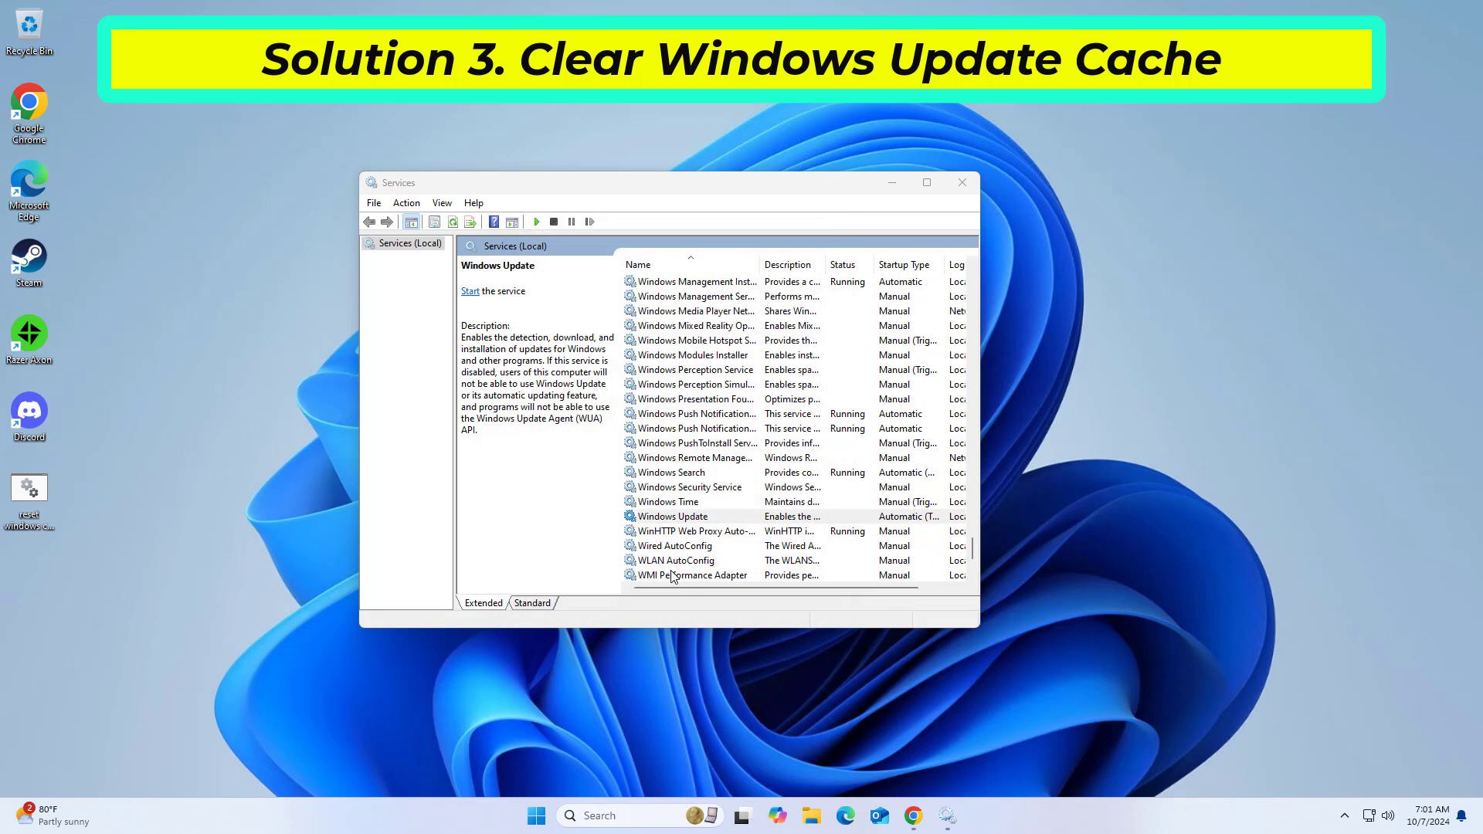
pyautogui.click(821, 817)
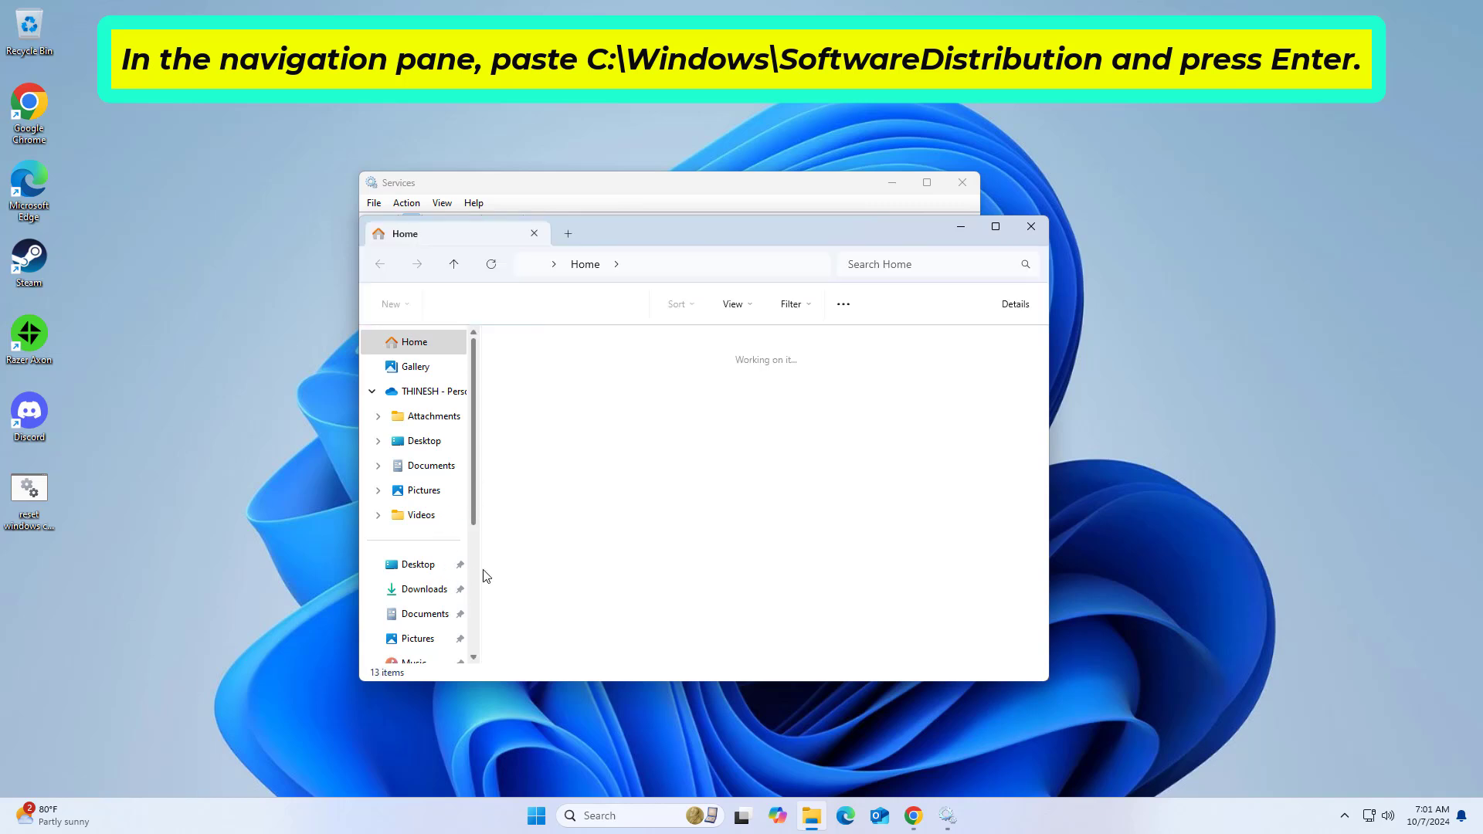
pyautogui.scroll(-3, 475, 575)
pyautogui.click(432, 591)
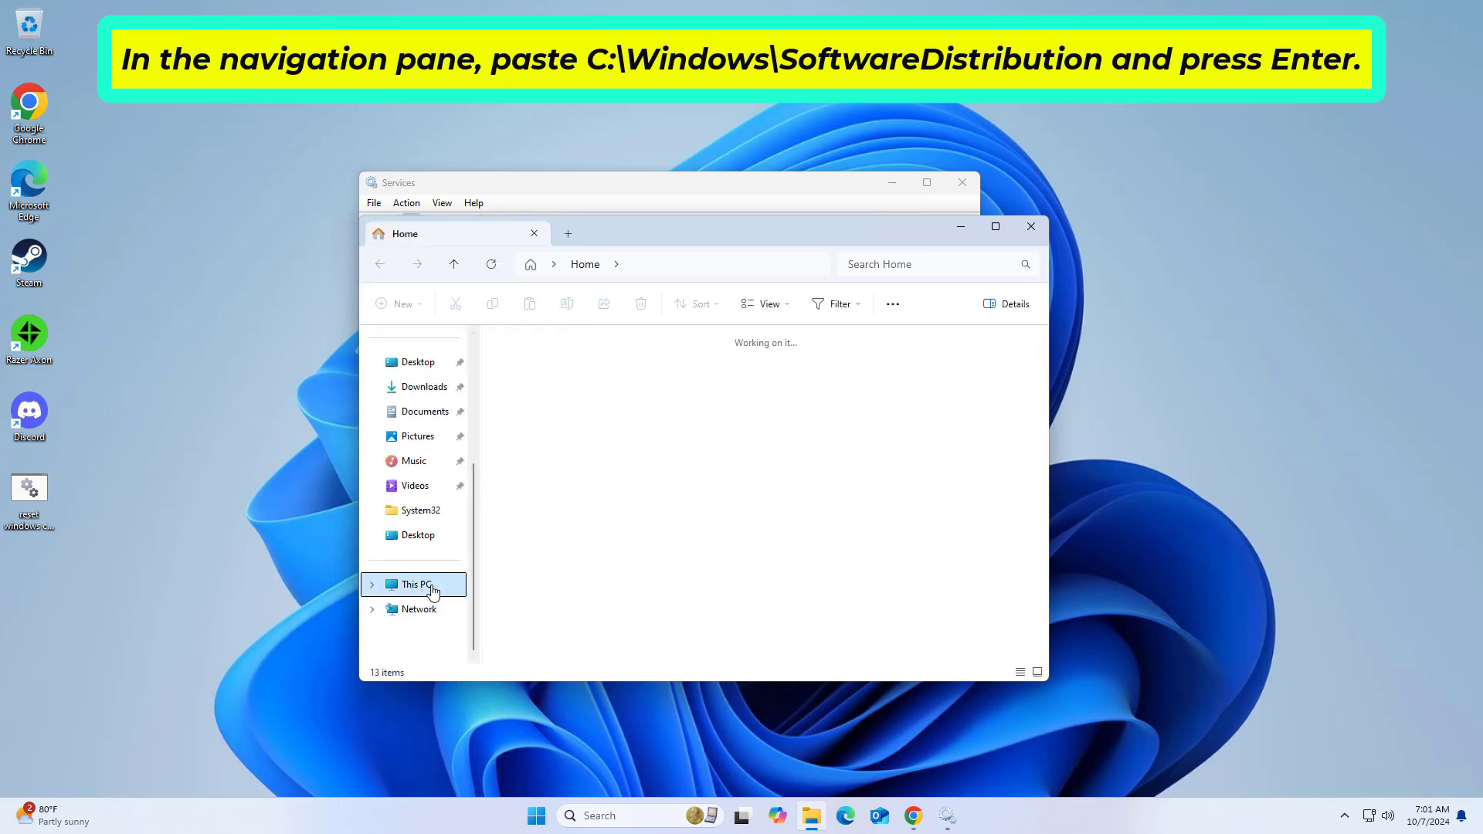
pyautogui.click(610, 381)
pyautogui.doubleClick(610, 382)
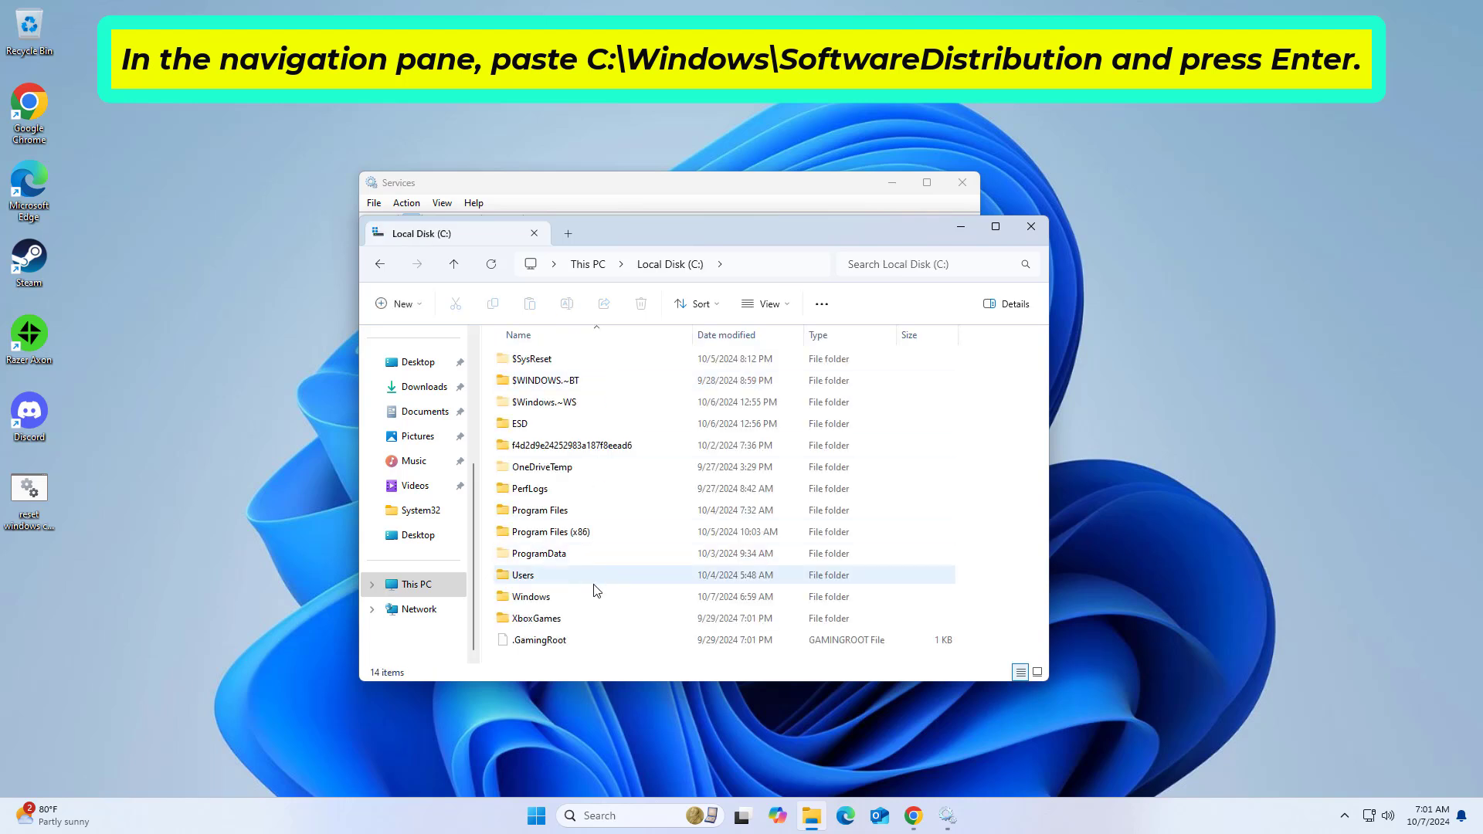
# Step: Open the SoftwareDistribution folder inside the Windows folder on the C: drive
pyautogui.click(577, 600)
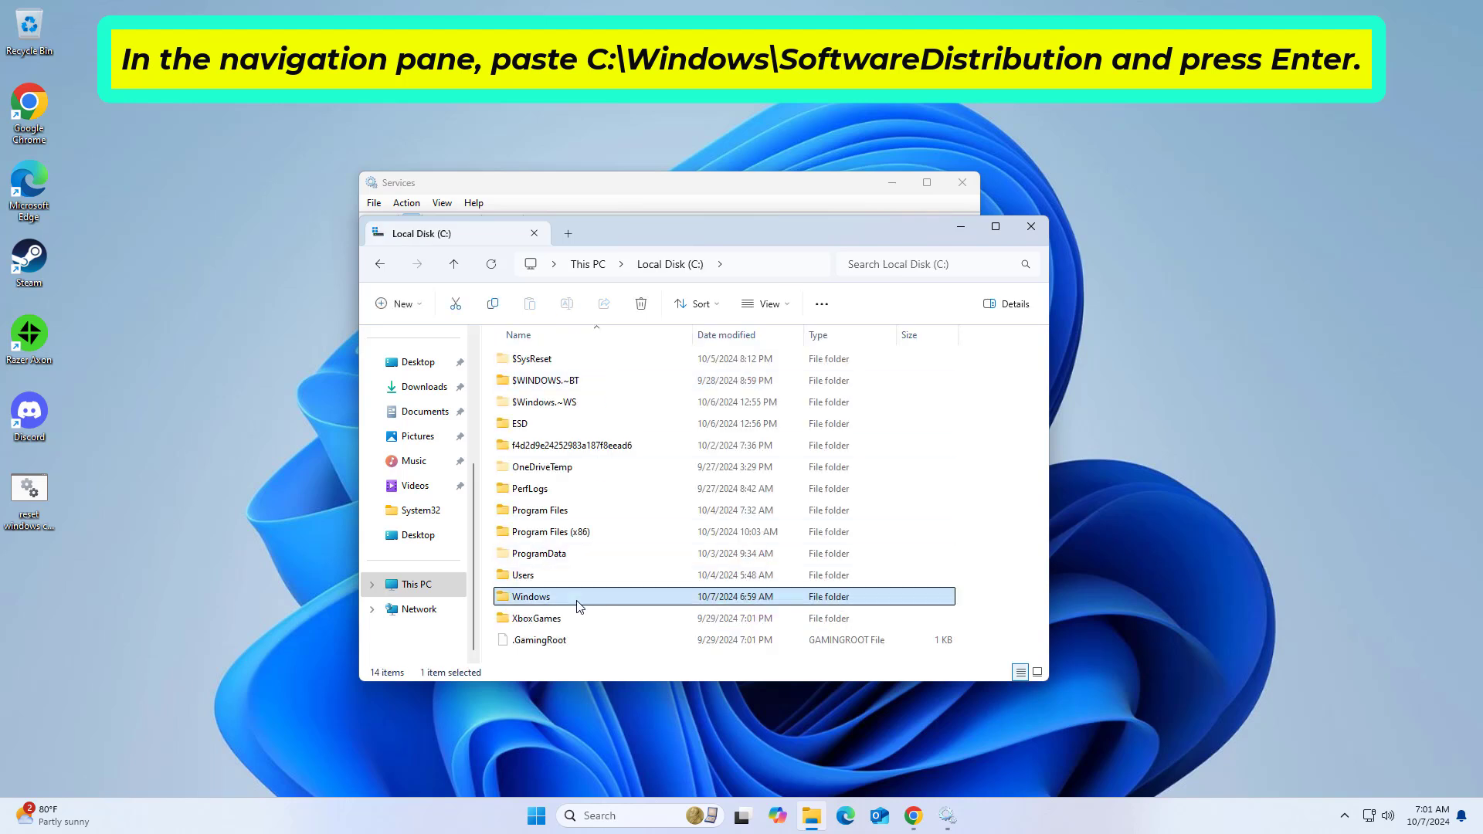
pyautogui.doubleClick(577, 600)
pyautogui.scroll(-12, 605, 519)
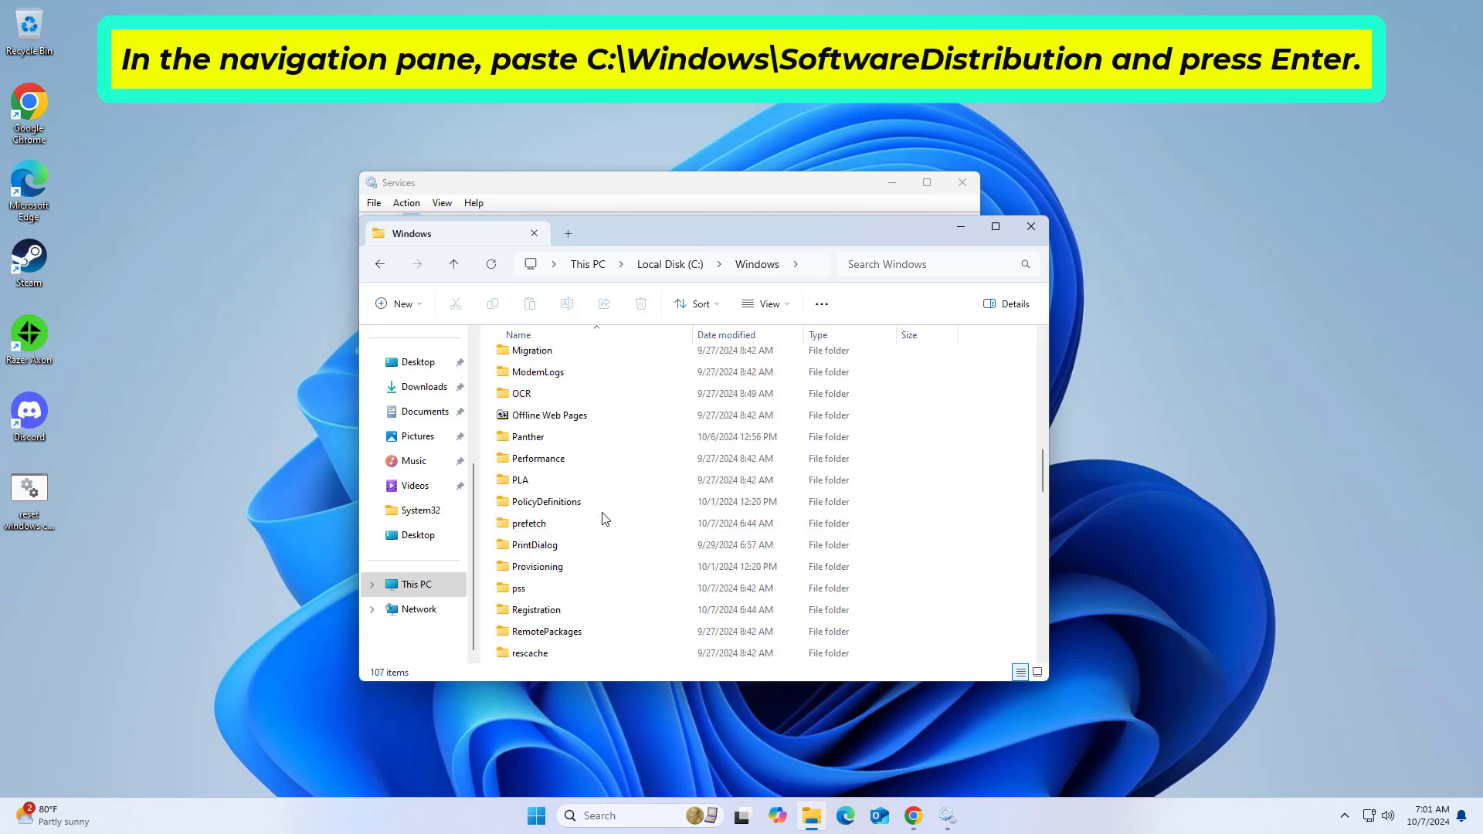
pyautogui.scroll(-6, 605, 518)
pyautogui.click(591, 524)
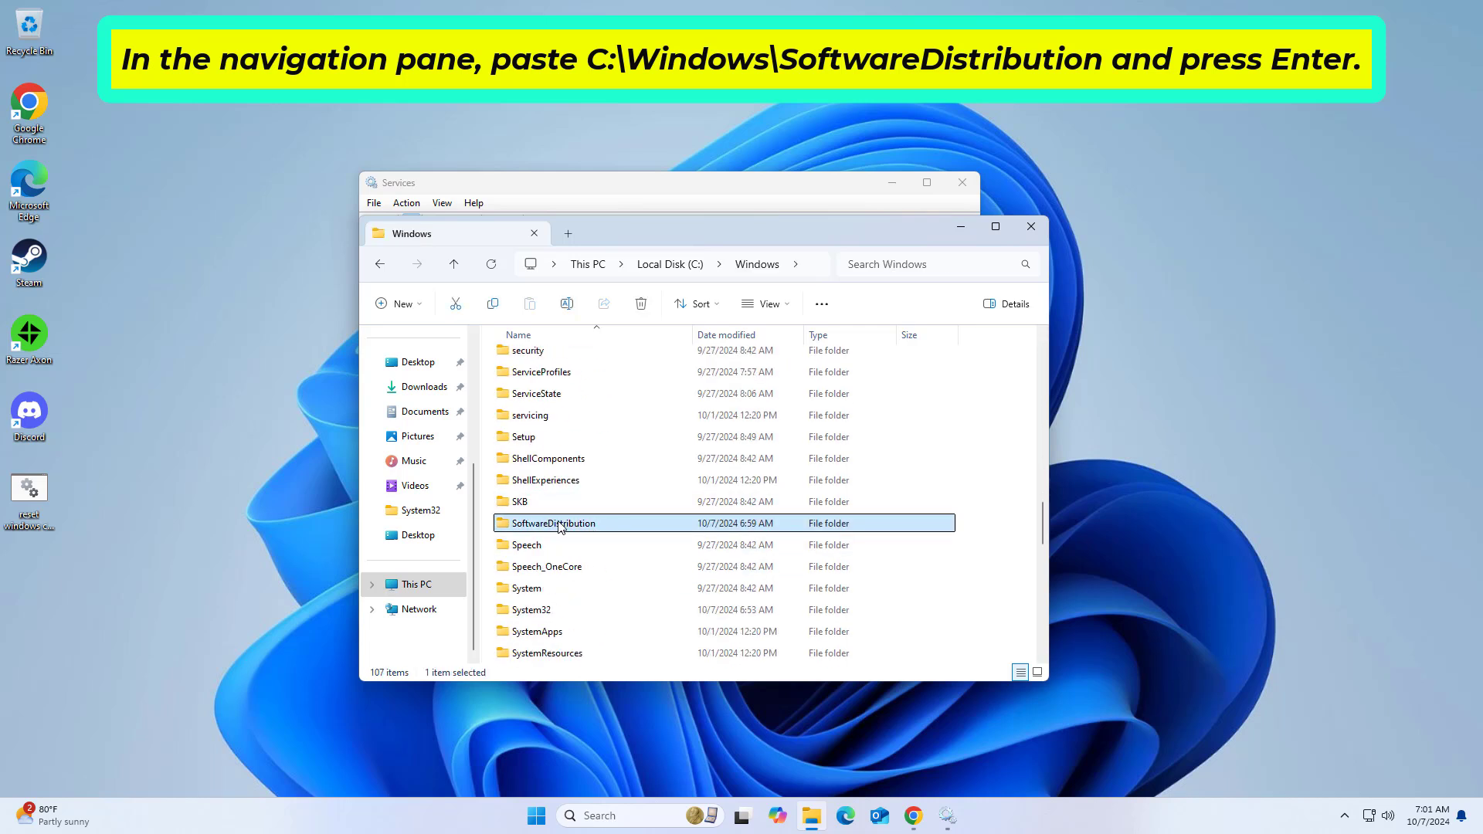
pyautogui.doubleClick(584, 522)
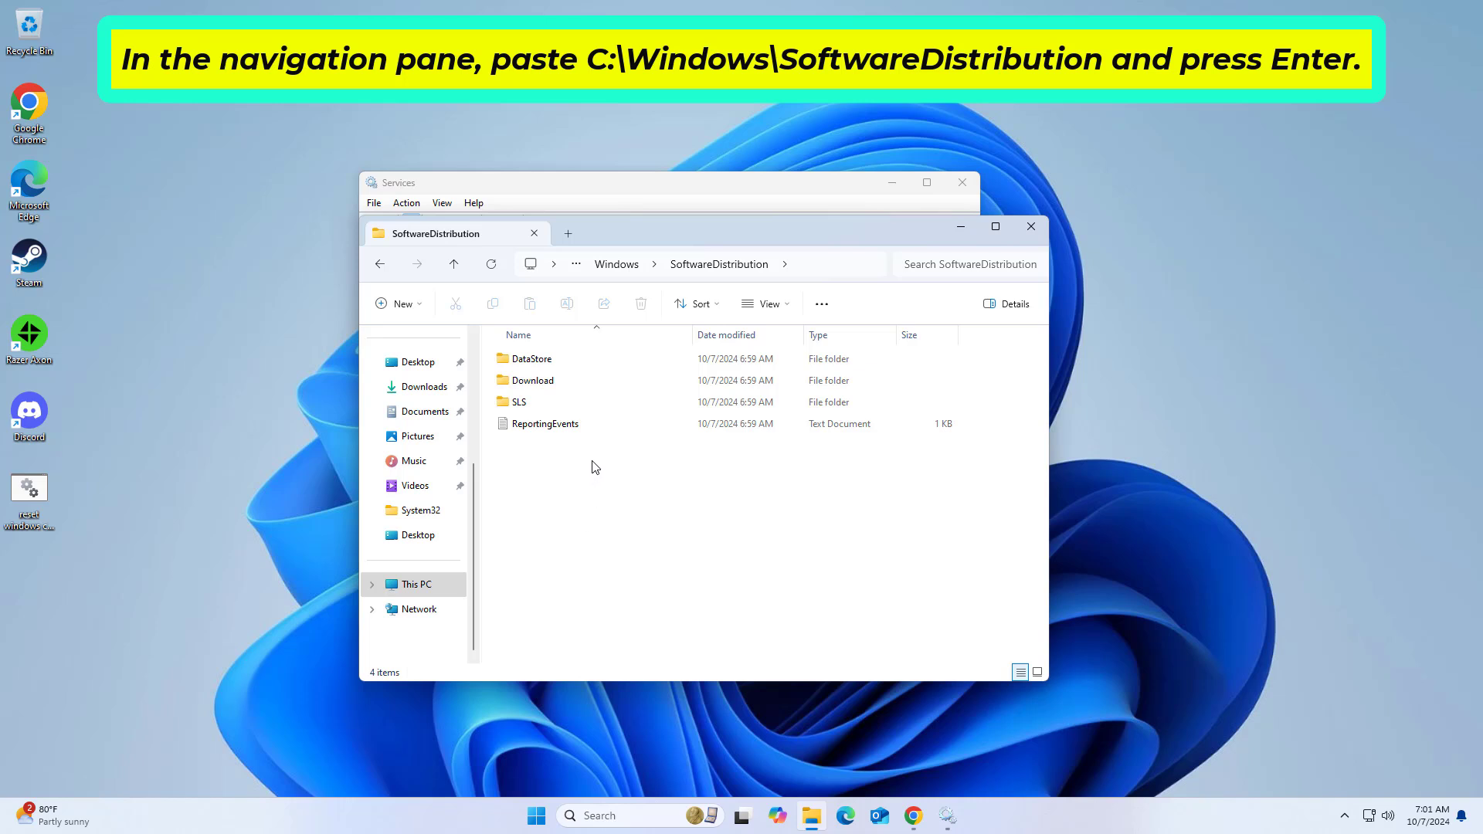
# Step: Delete everything in the SoftwareDistribution folder, including DataStore, Download, SLS and ReportingEvents, and close the File Explorer window
pyautogui.moveTo(594, 467); pyautogui.dragTo(563, 363)
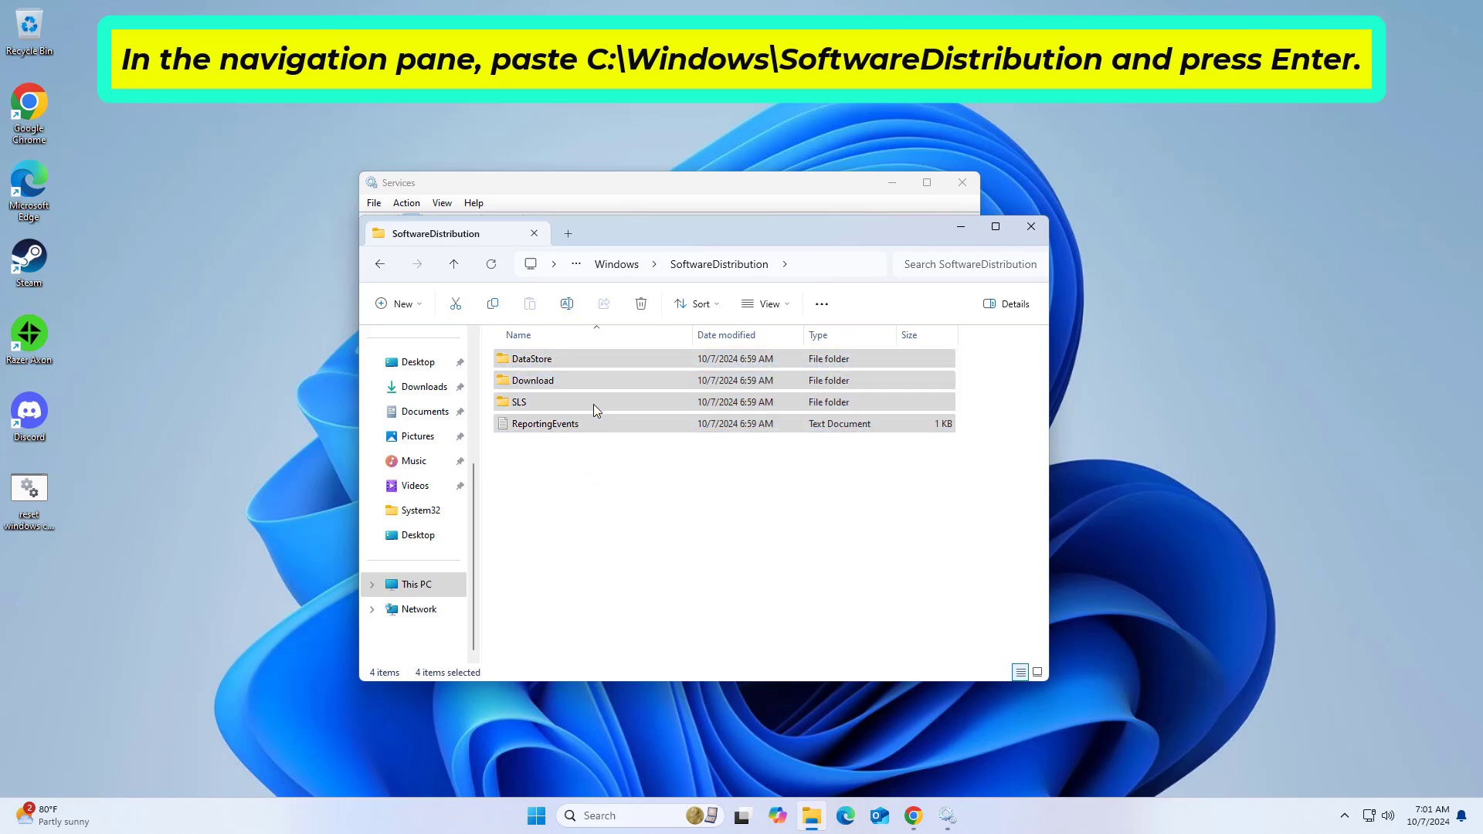
pyautogui.rightClick(617, 415)
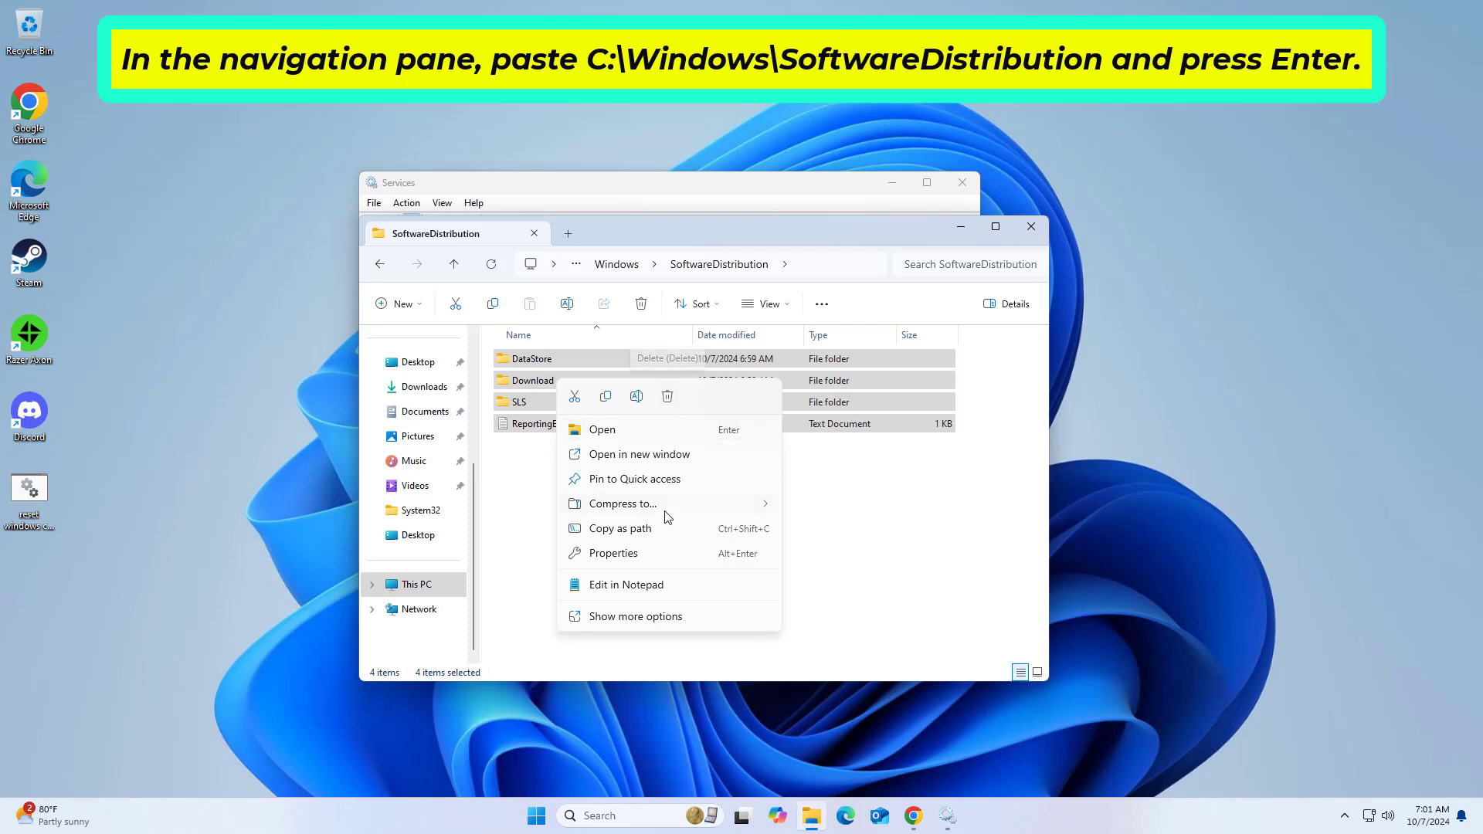
pyautogui.click(667, 397)
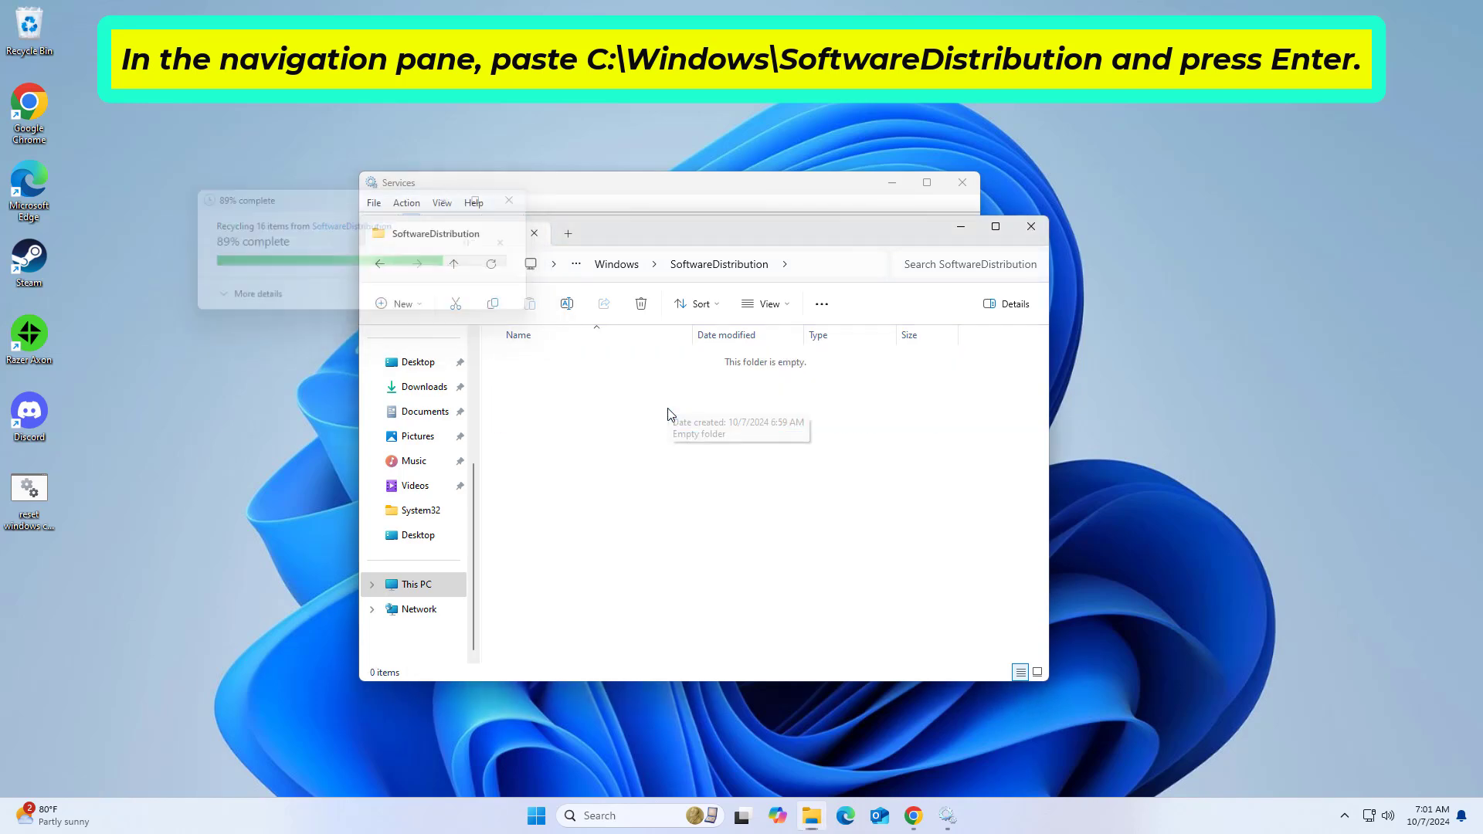
pyautogui.click(1031, 226)
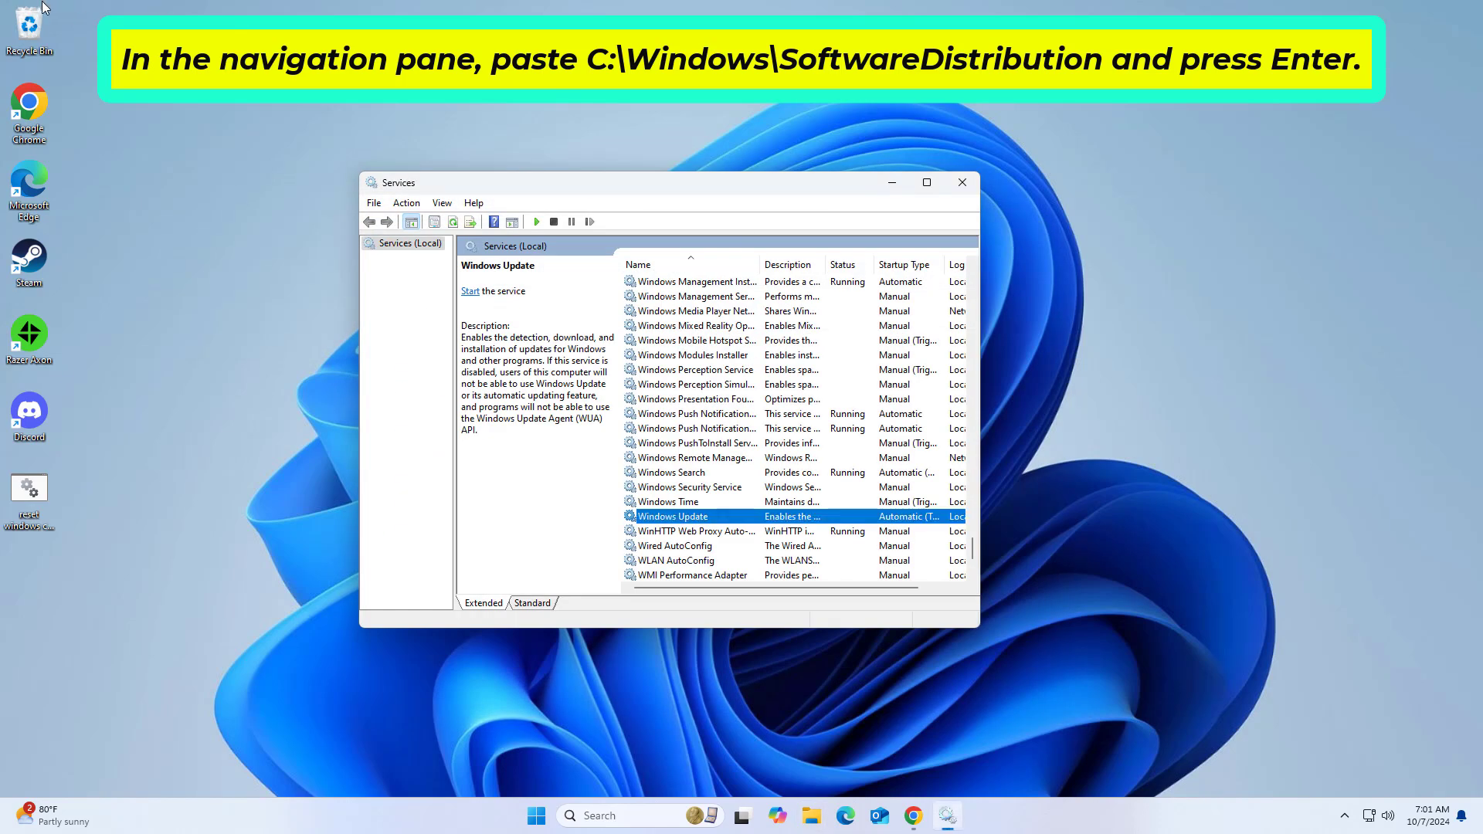
# Step: Empty the Recycle Bin from the desktop and confirm the permanent deletion
pyautogui.rightClick(31, 38)
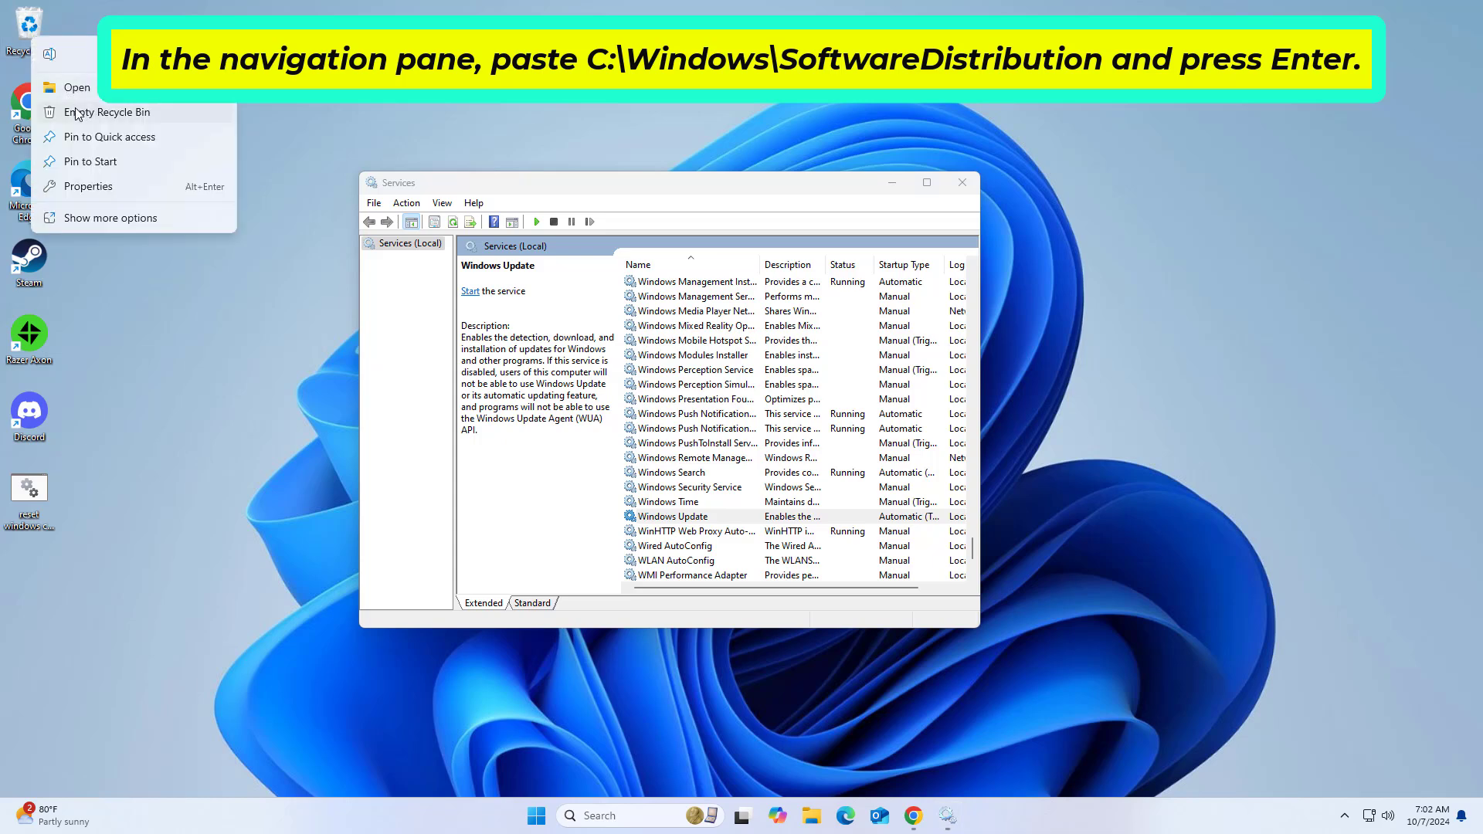
pyautogui.click(89, 110)
pyautogui.click(803, 420)
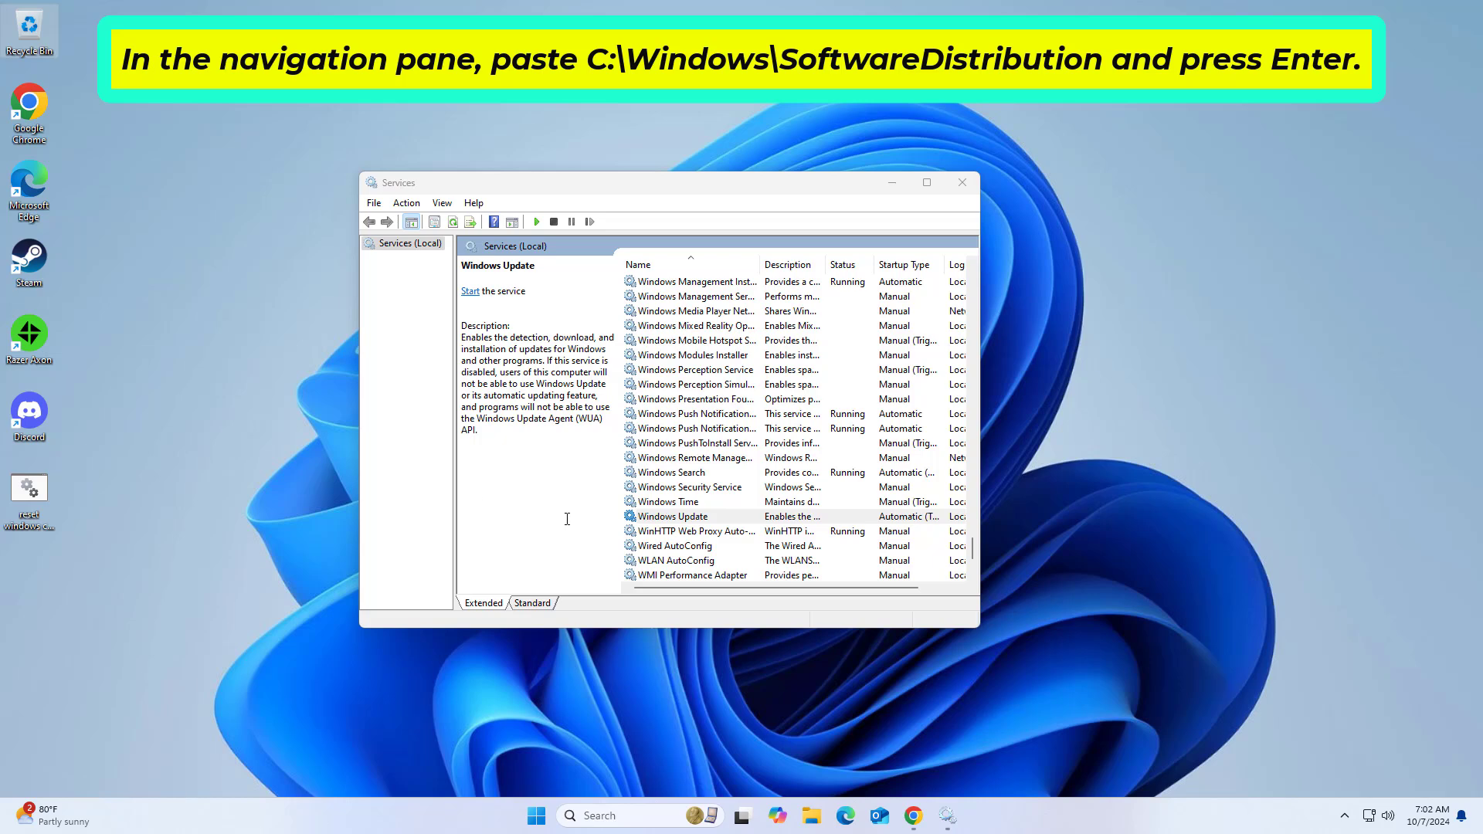
# Step: Start the Windows Update service from its properties, accept the dialog, and close the Services console
pyautogui.doubleClick(698, 517)
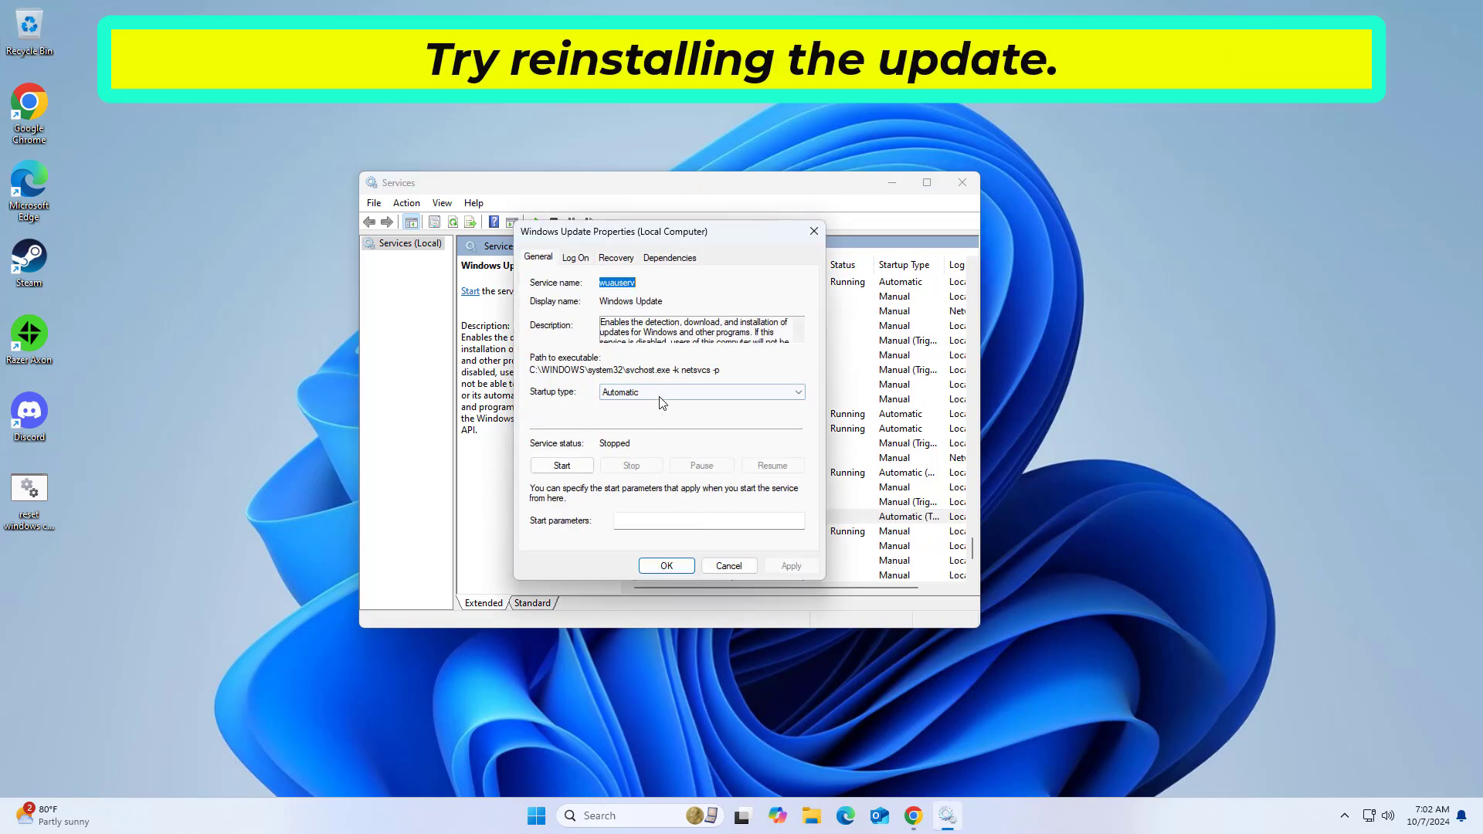
pyautogui.click(564, 466)
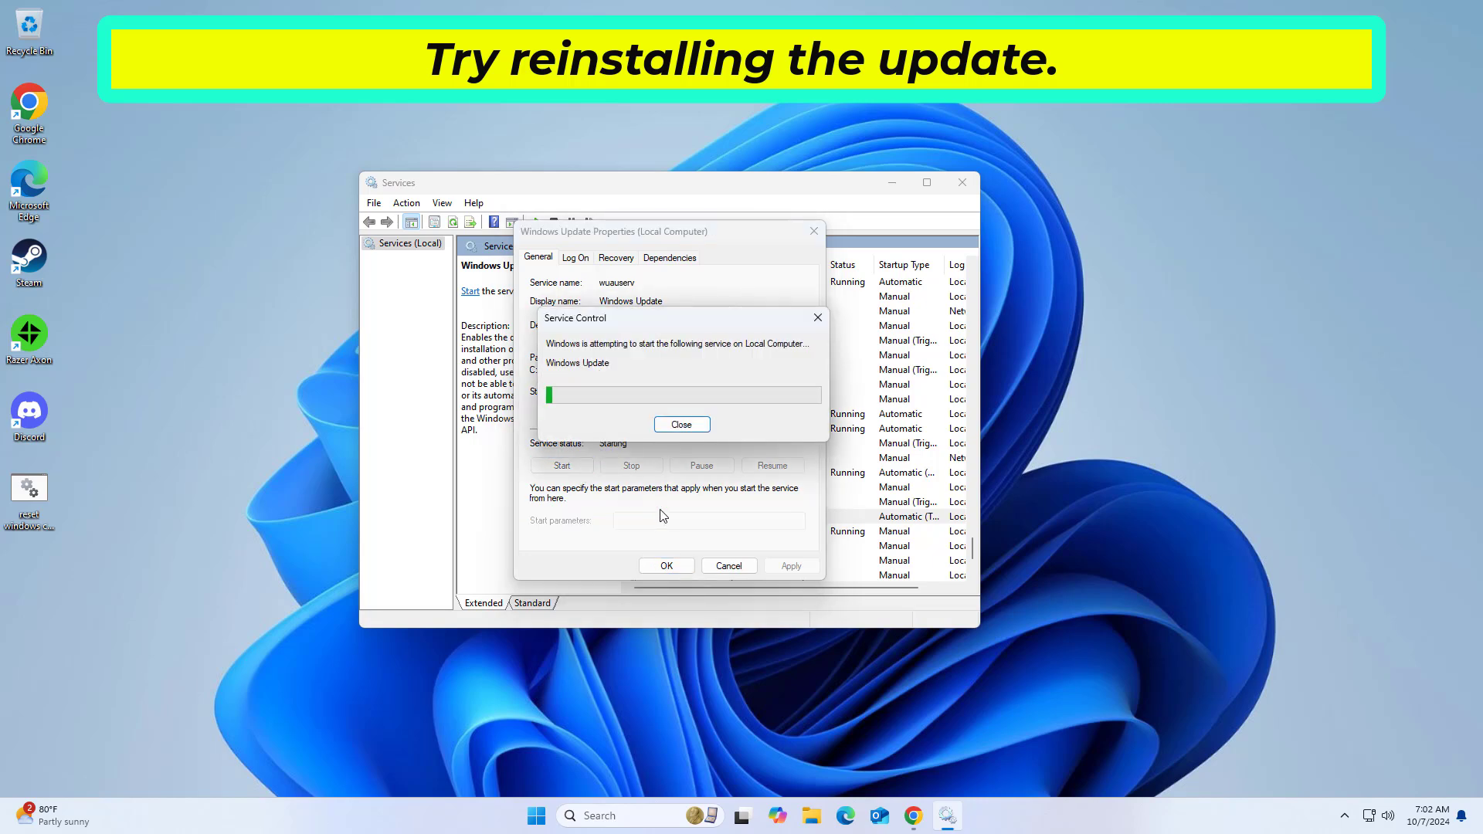
pyautogui.click(666, 567)
pyautogui.click(962, 183)
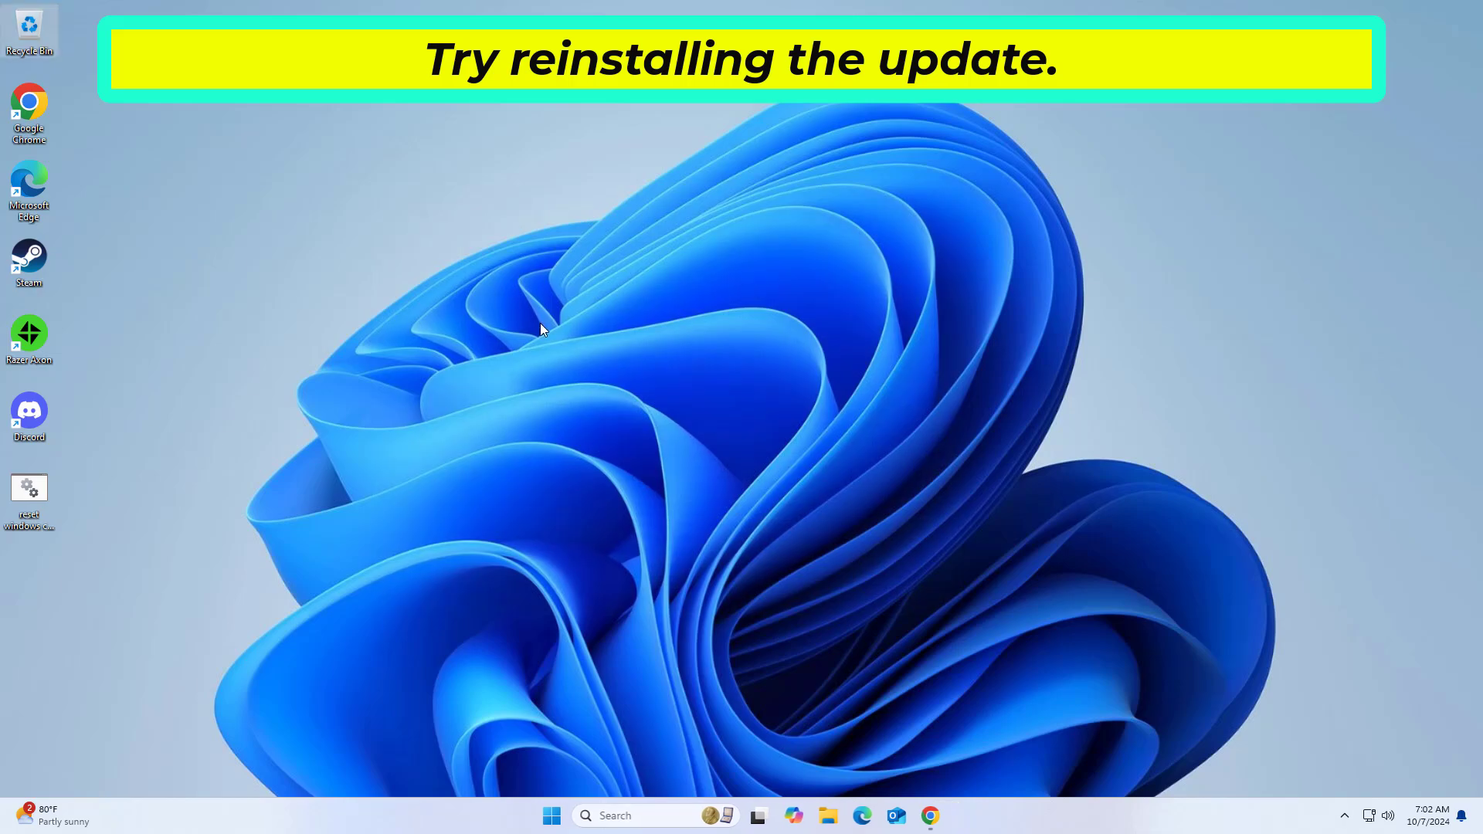